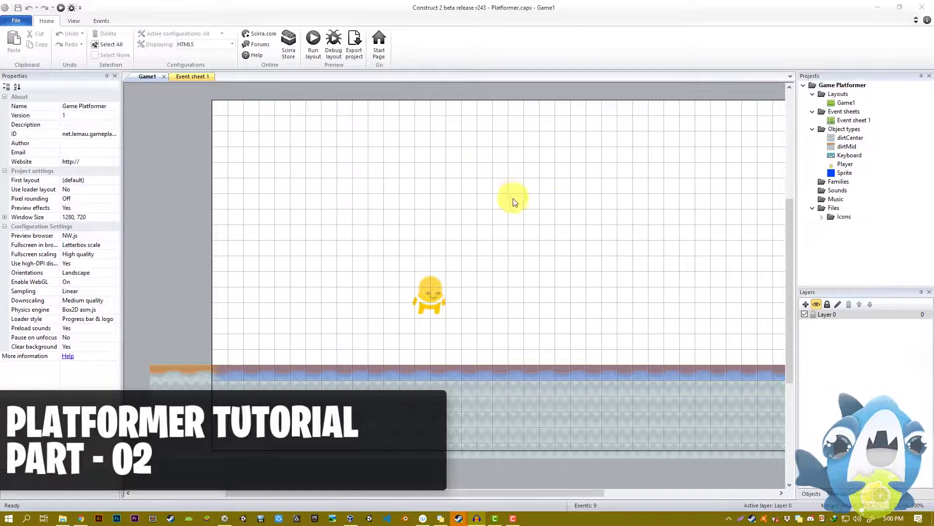
Step: Preview the Game1 layout to test the player's walking and jumping, close the preview, and open Event sheet 1
ctrl+scroll(475, 217, up, 1)
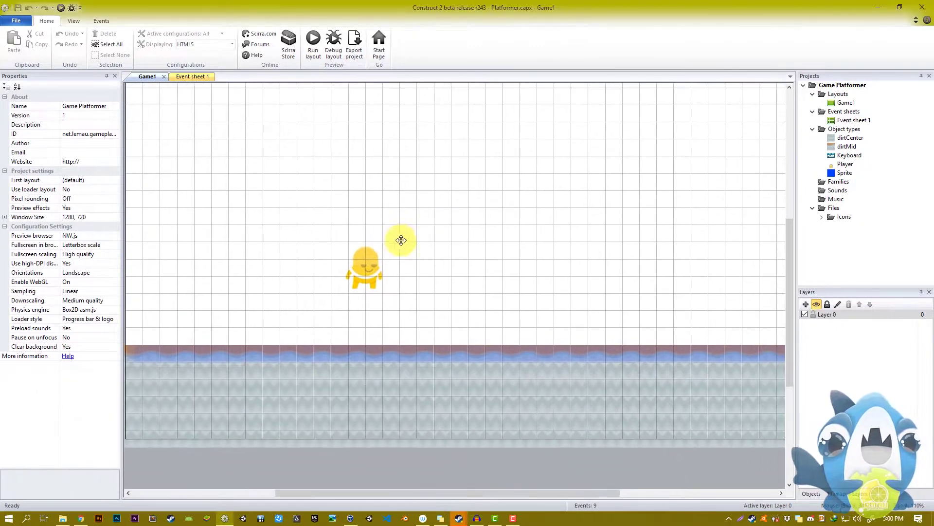
click(359, 268)
click(312, 45)
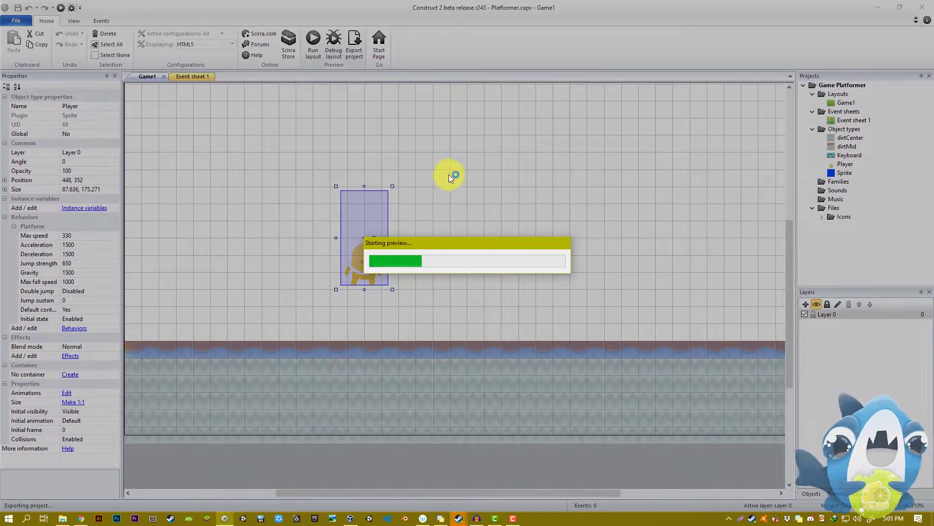
key(Right)
key(Up)
key(Left)
key(Right)
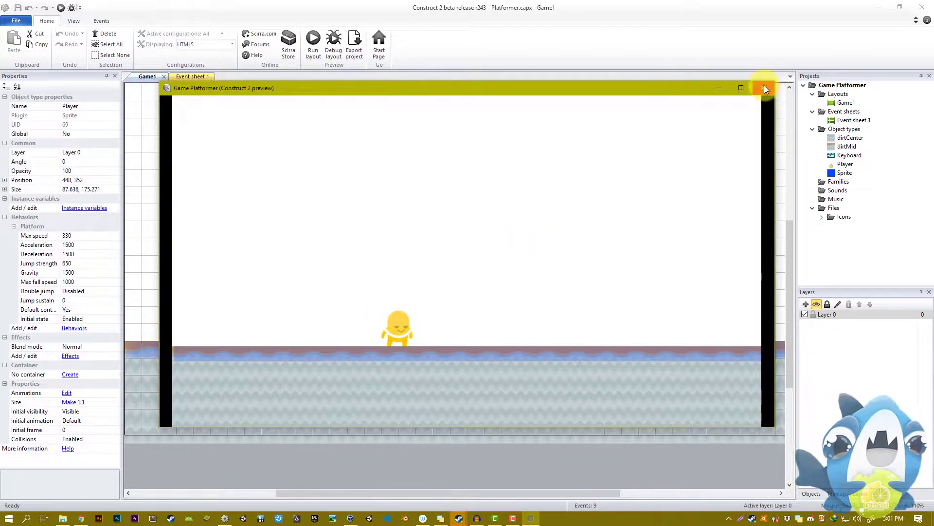
click(763, 87)
click(205, 74)
click(218, 223)
double_click(229, 222)
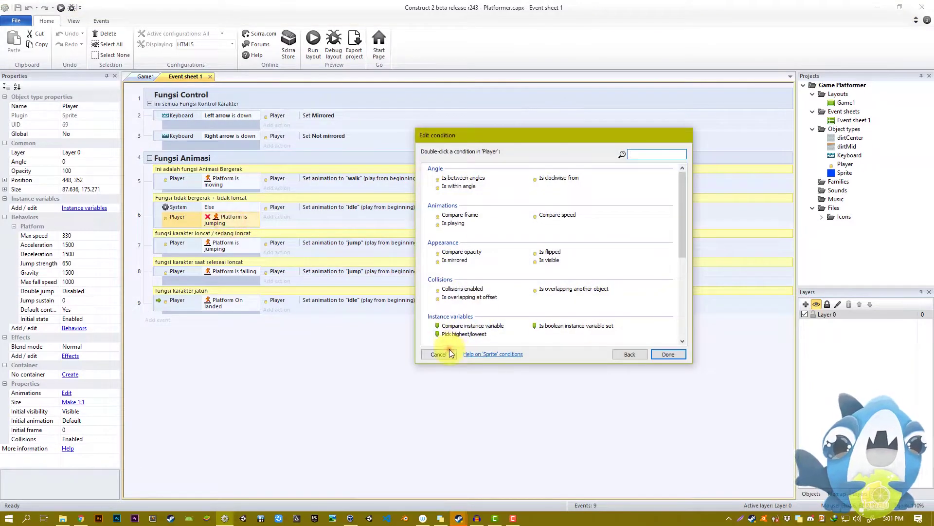
click(441, 352)
right_click(182, 218)
click(212, 269)
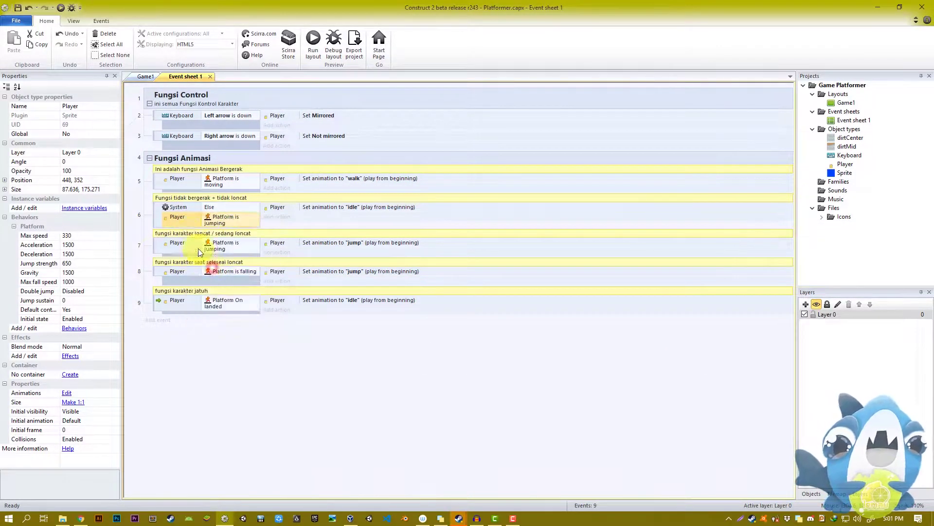
right_click(170, 220)
click(190, 274)
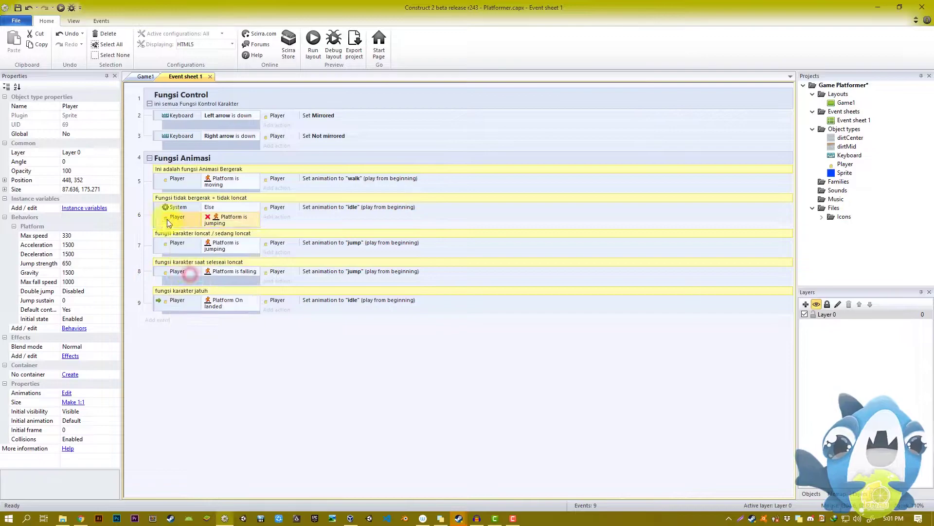
Step: In the Else event that sets "idle", disable the inverted "Platform is jumping" condition and add Player Is playing with animation "jump"
right_click(174, 225)
click(199, 291)
click(174, 209)
key(c)
click(577, 182)
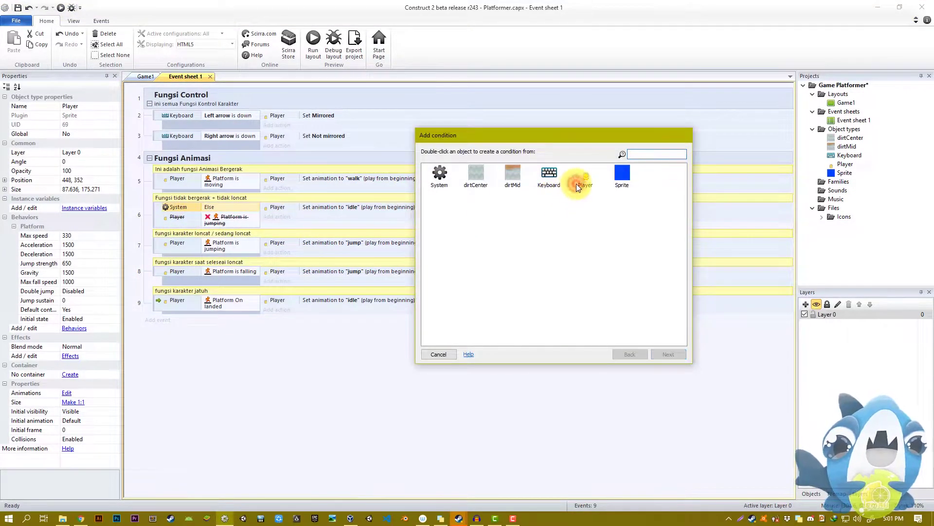
double_click(577, 183)
text(play)
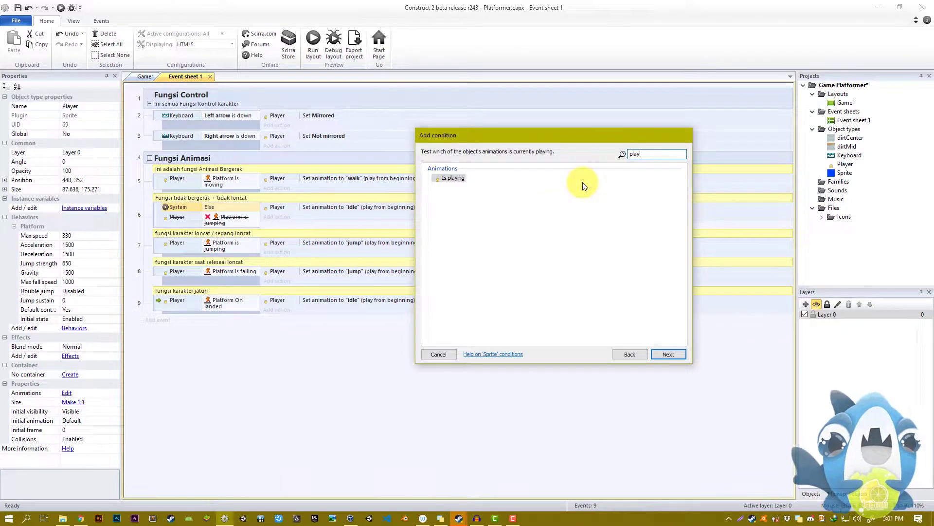
key(Return)
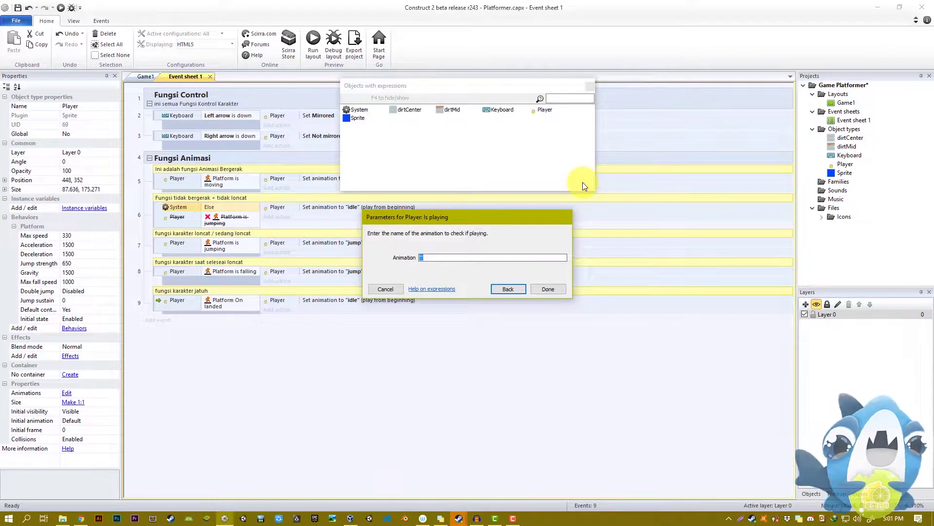
text("jump")
key(Return)
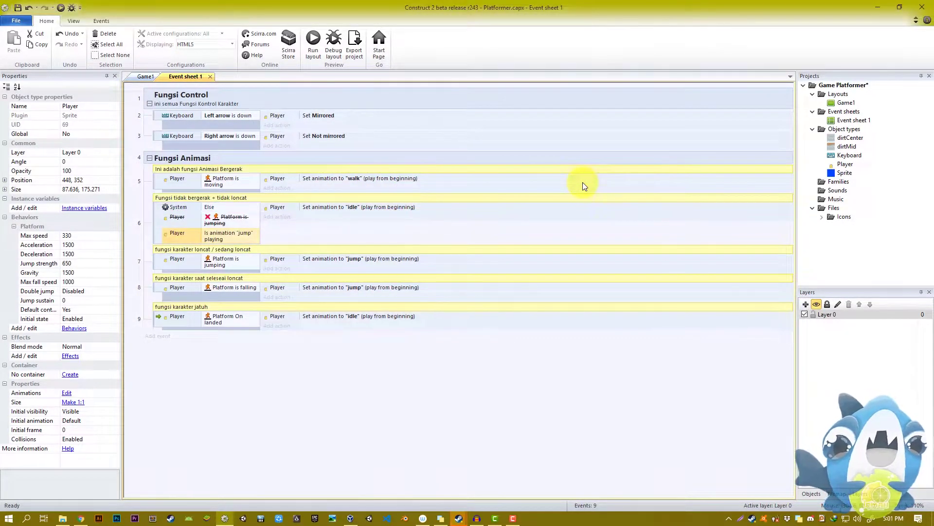
Step: Invert the Player condition that checks whether animation "jump" is playing
right_click(213, 236)
click(239, 268)
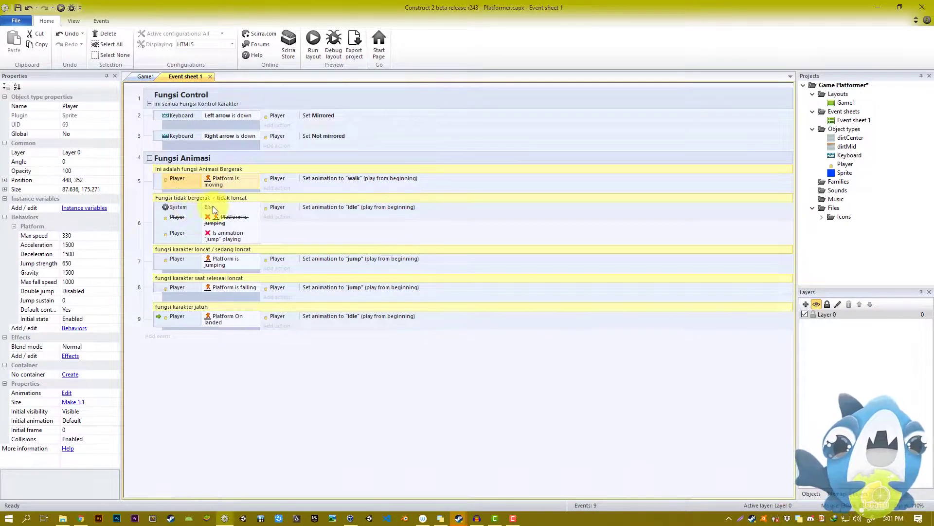
click(227, 238)
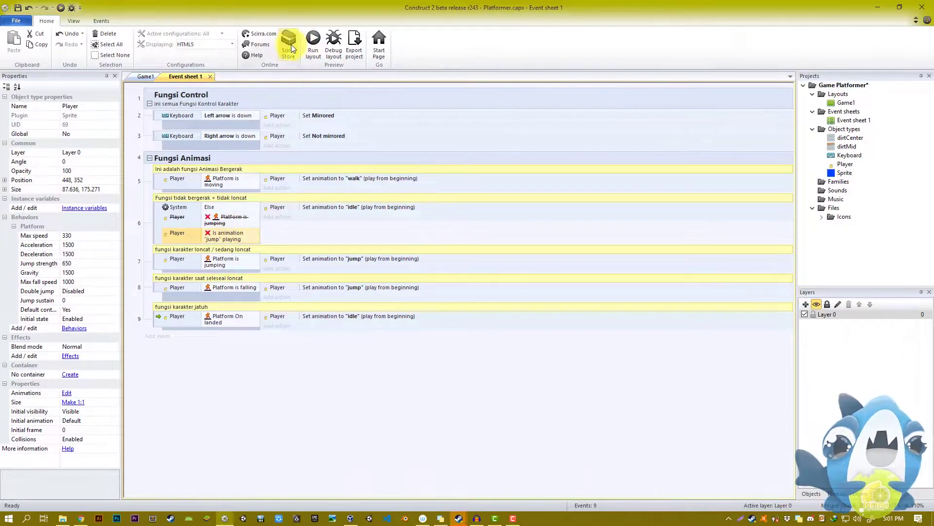
Step: Run the layout preview again, test jumping while moving in both directions, and close the preview
click(312, 42)
key(Up)
key(Right)
key(Left)
key(Up)
key(Right)
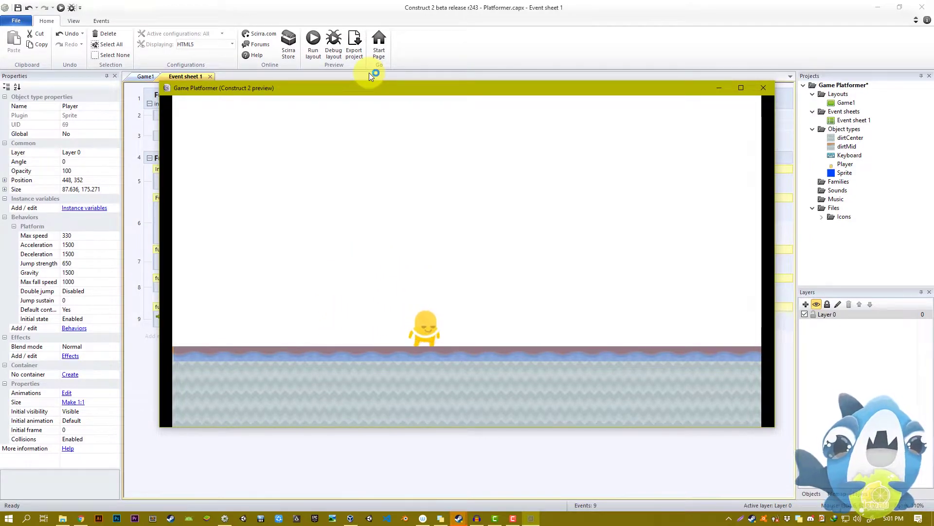
click(763, 88)
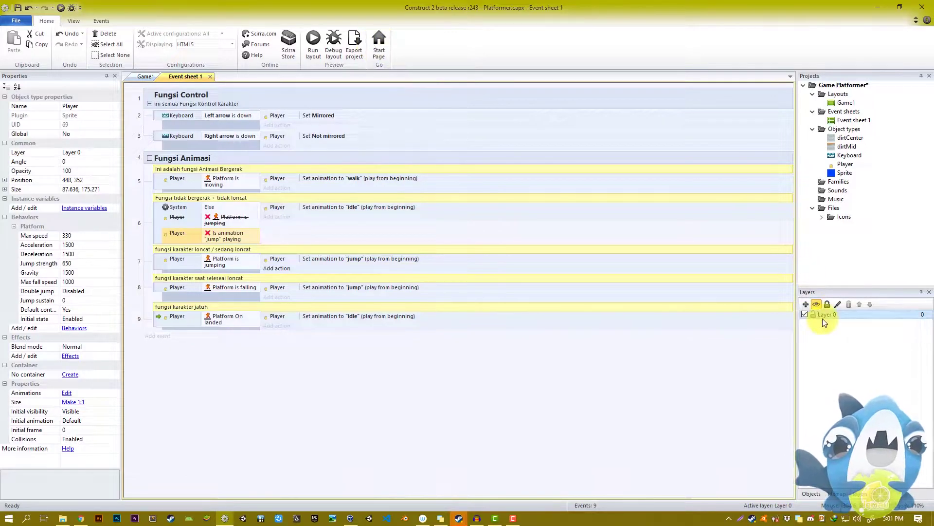
Step: Review the available editor bars and Layer 0's properties, and return to the Game1 layout
click(80, 19)
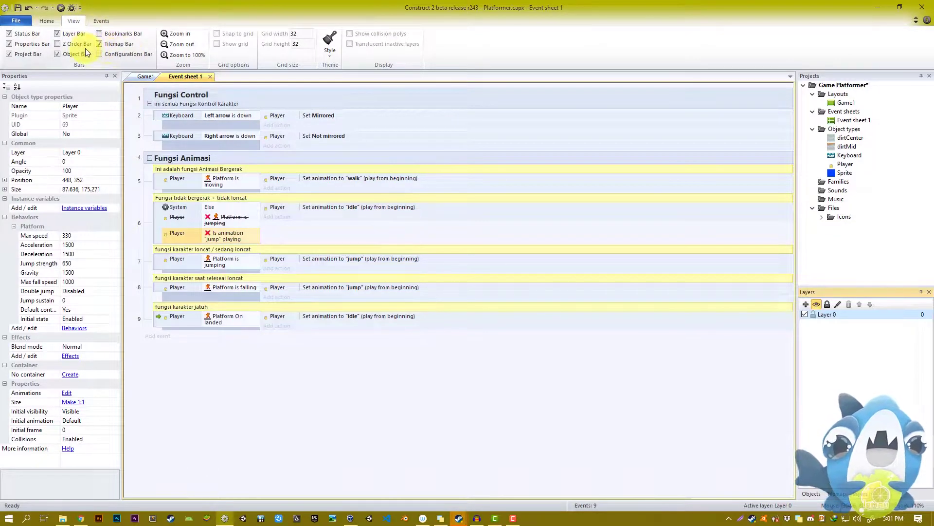
click(833, 316)
click(314, 436)
click(142, 77)
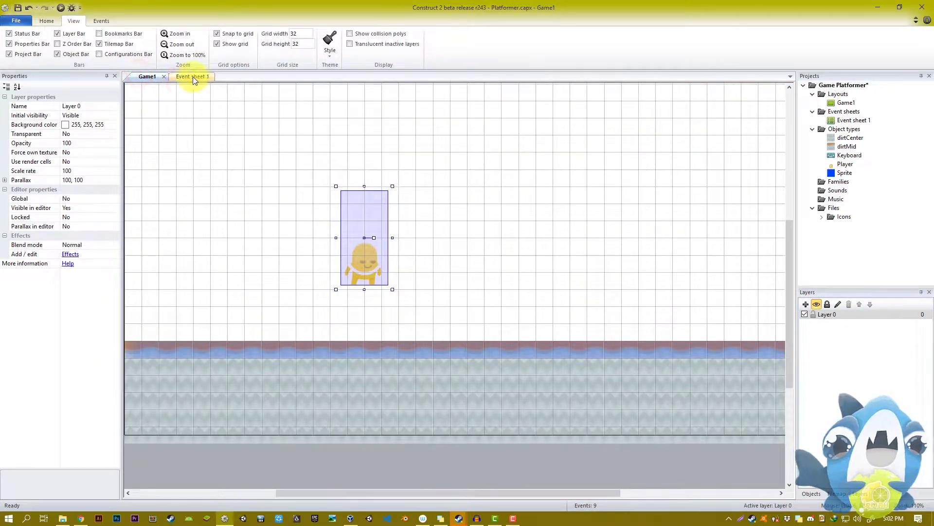
click(194, 77)
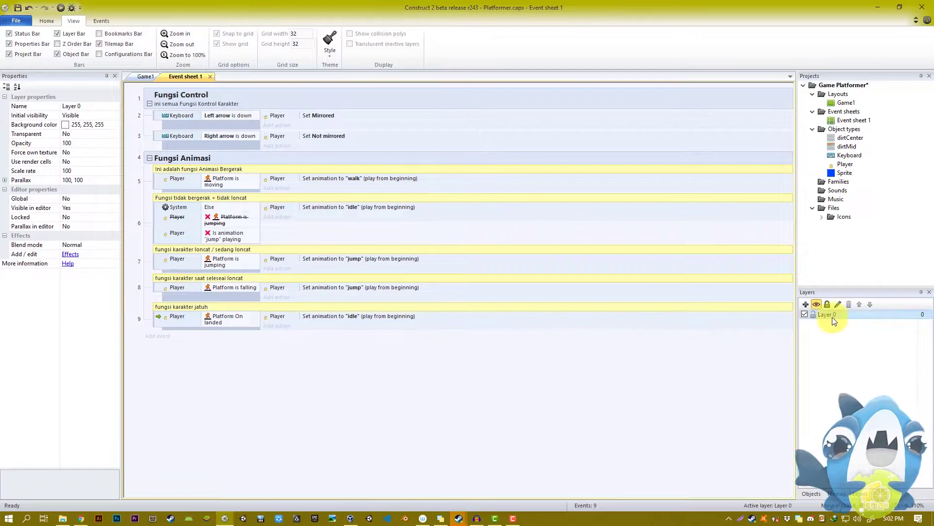
click(144, 77)
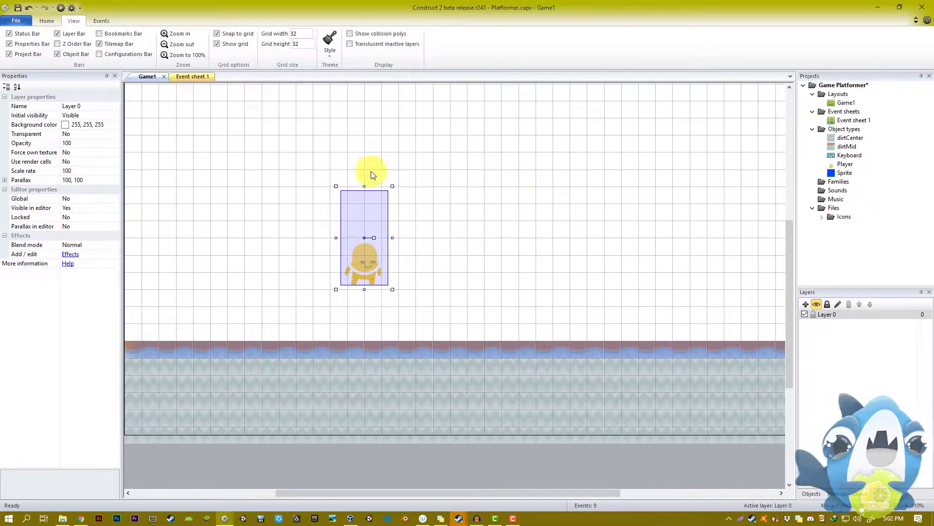
ctrl+scroll(427, 243, up, 3)
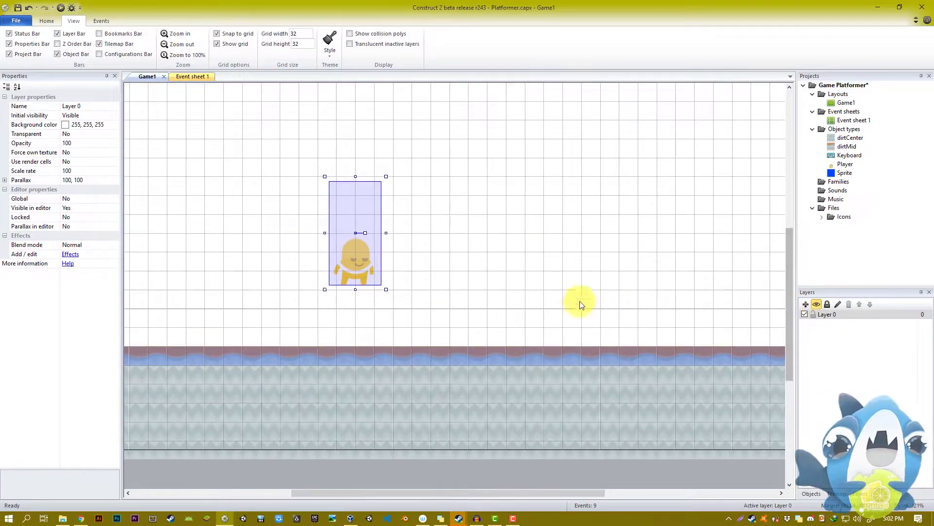
ctrl+scroll(545, 253, up, 3)
ctrl+scroll(484, 216, down, 5)
ctrl+scroll(444, 252, up, 4)
ctrl+scroll(438, 272, down, 4)
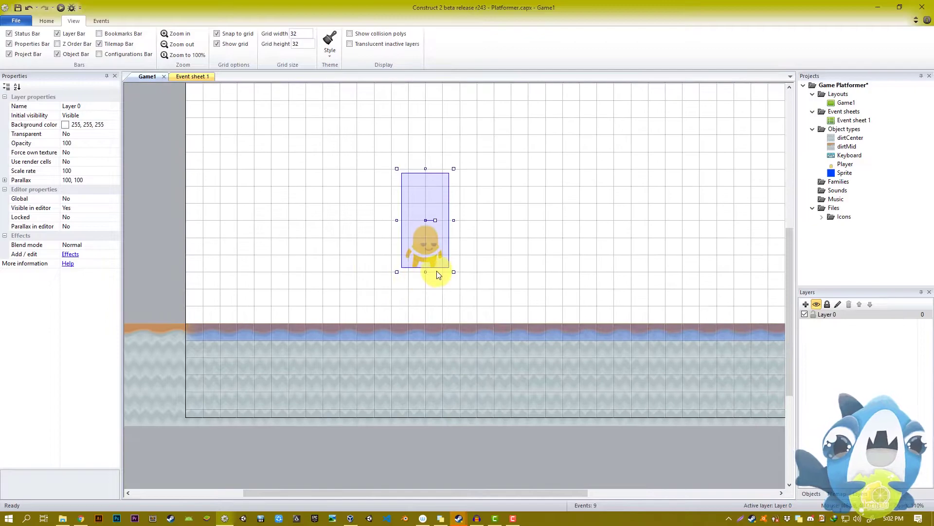
ctrl+scroll(437, 271, down, 5)
click(203, 295)
drag(276, 308, 731, 410)
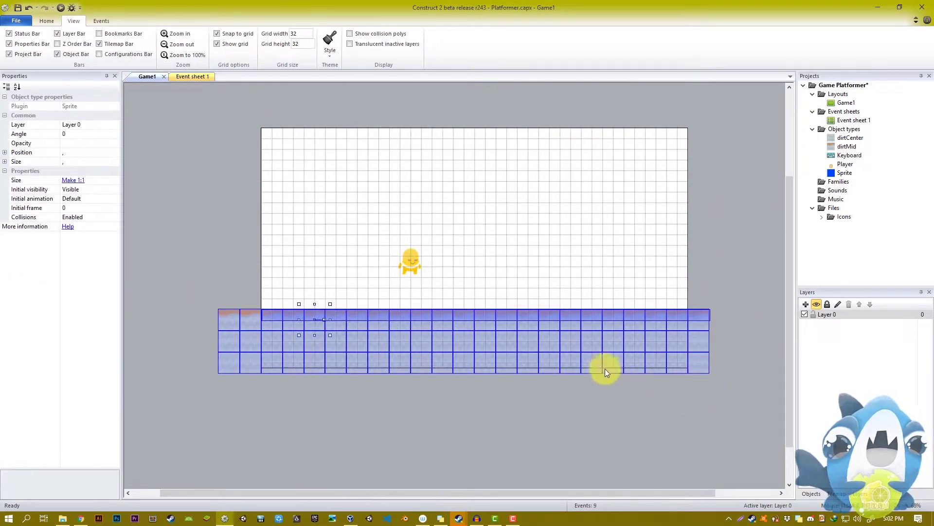
drag(378, 227, 489, 284)
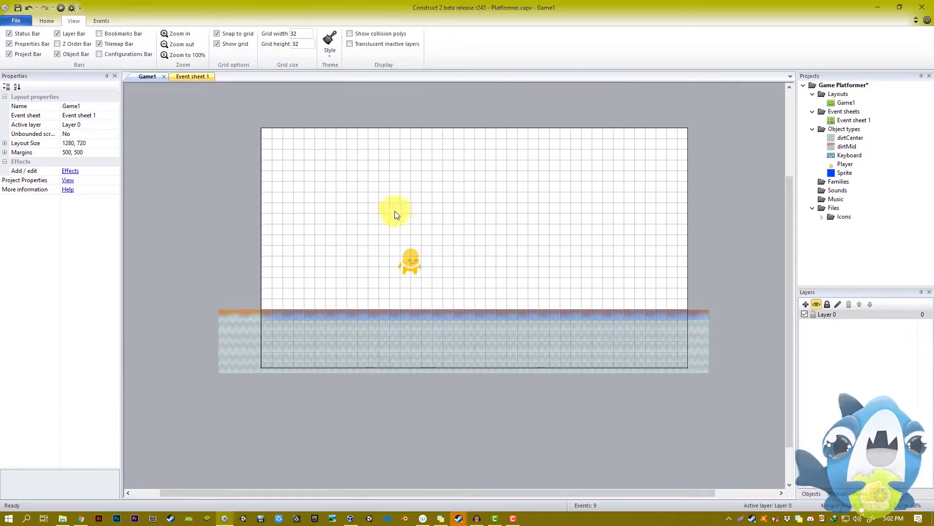
click(497, 181)
drag(187, 280, 728, 410)
ctrl+scroll(454, 292, up, 3)
click(804, 314)
click(805, 315)
click(816, 305)
click(816, 305)
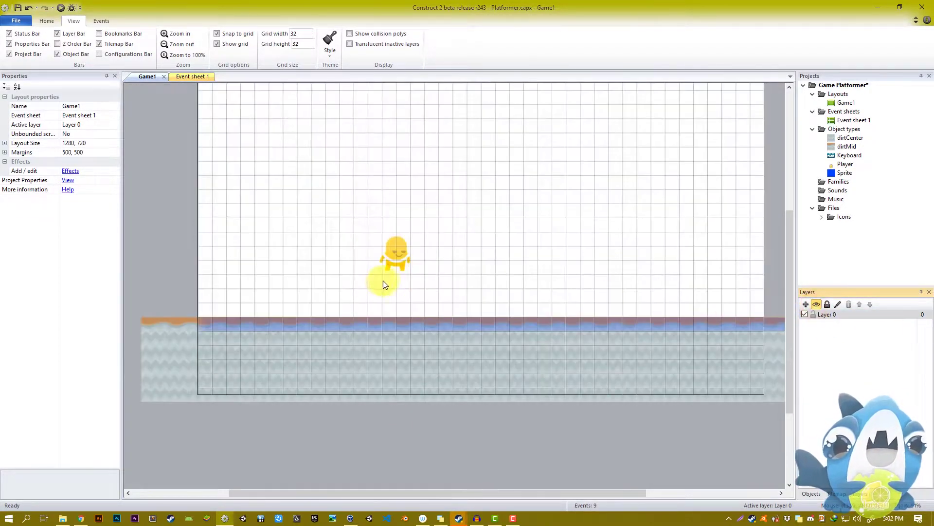
ctrl+scroll(377, 282, down, 3)
ctrl+scroll(306, 209, up, 2)
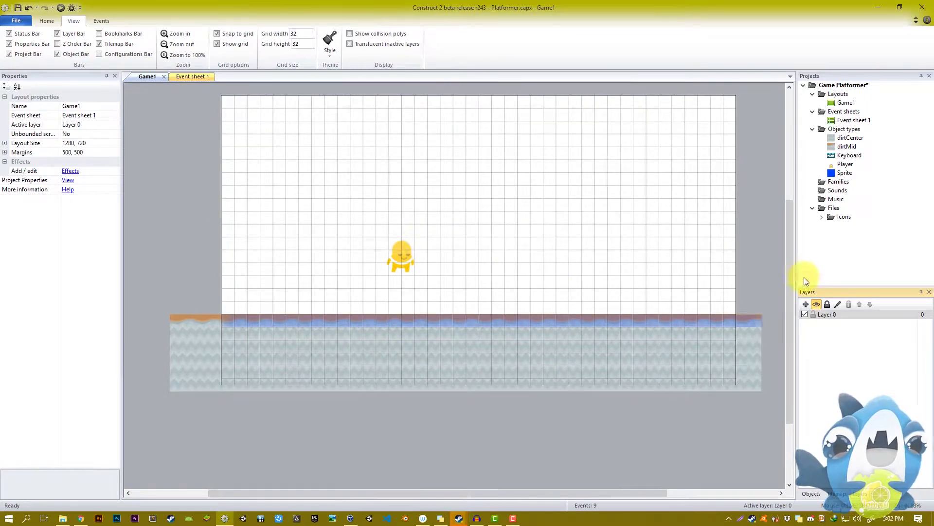
ctrl+scroll(219, 298, down, 2)
drag(219, 298, 665, 379)
ctrl+scroll(399, 317, up, 1)
ctrl+scroll(398, 317, up, 1)
drag(154, 294, 774, 422)
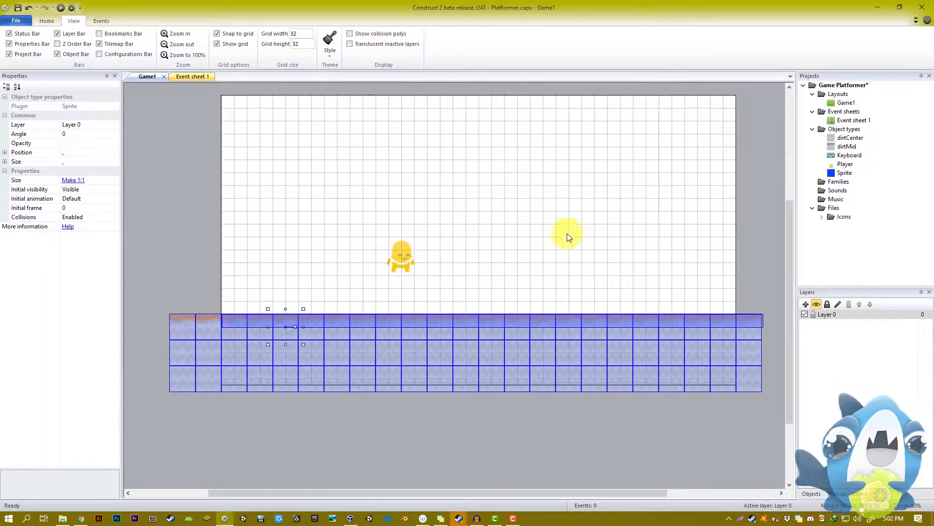
ctrl+scroll(343, 226, up, 2)
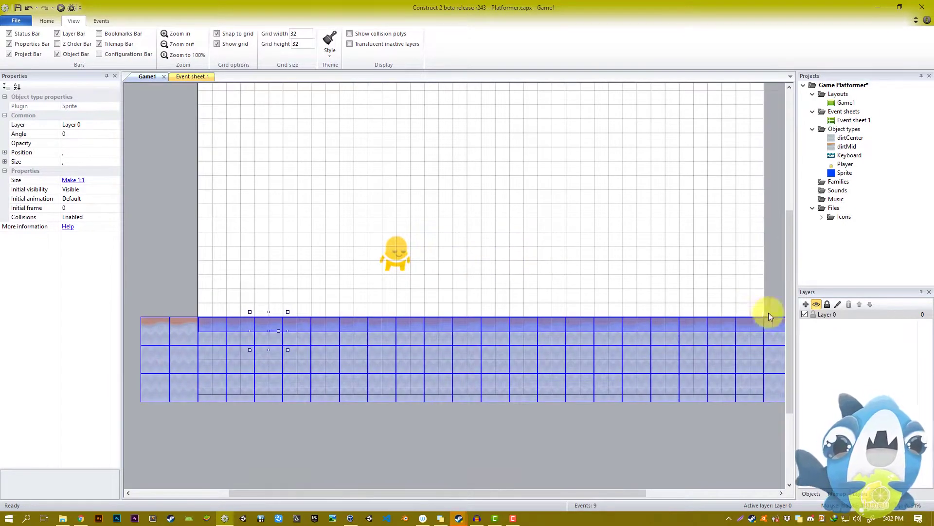
click(448, 261)
ctrl+scroll(190, 310, down, 1)
ctrl+scroll(189, 305, down, 1)
drag(150, 297, 756, 426)
Step: Rename Layer 0 as "tile" and add a new layer above it named "player"
double_click(827, 314)
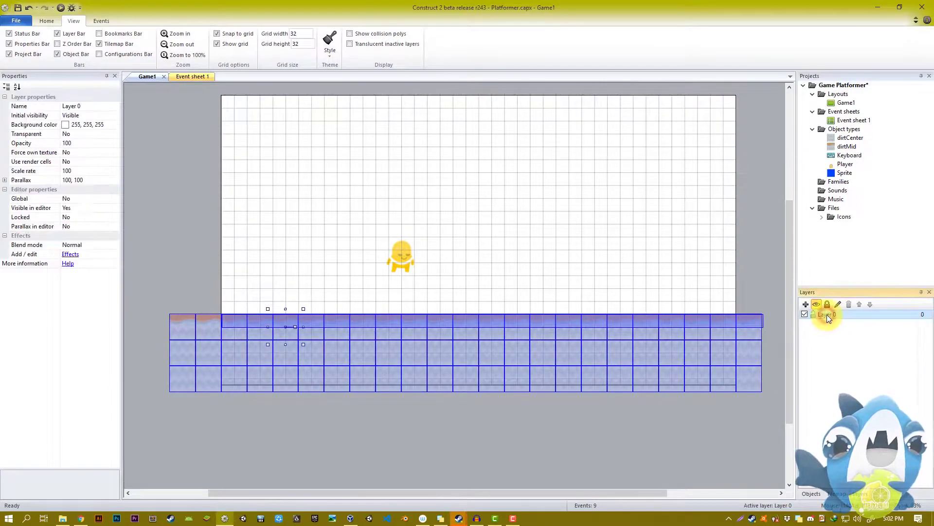
text(tile)
key(Return)
click(806, 305)
double_click(827, 314)
text(player)
key(Return)
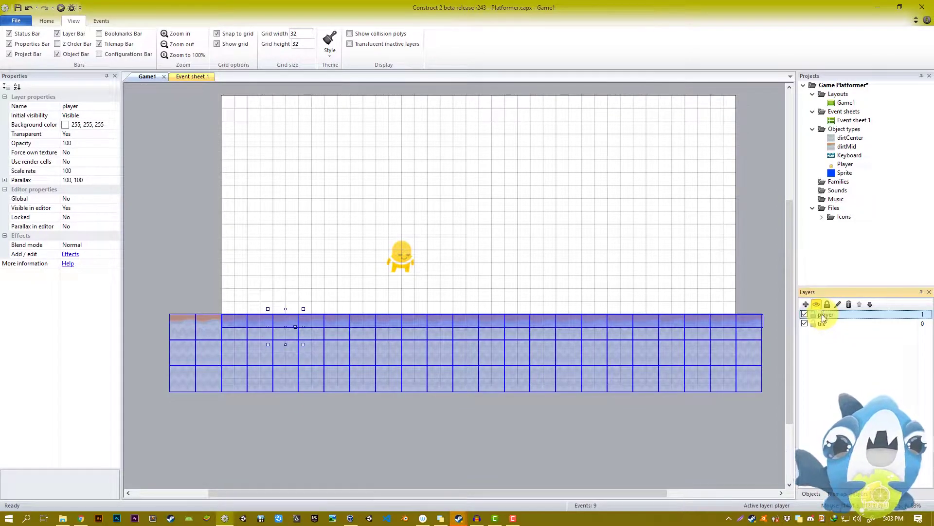
Step: Add a layer named "bg" and move it to the bottom of the layer order
click(807, 305)
double_click(827, 315)
text(bg)
key(Return)
click(870, 305)
click(870, 305)
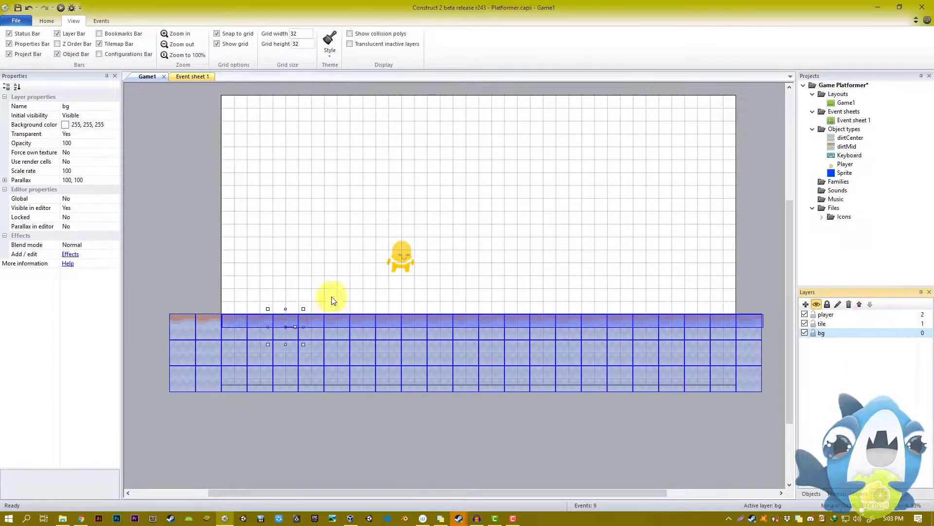
Step: Select all the ground sprites in the layout and assign them to the tile layer
click(334, 275)
drag(158, 301, 726, 416)
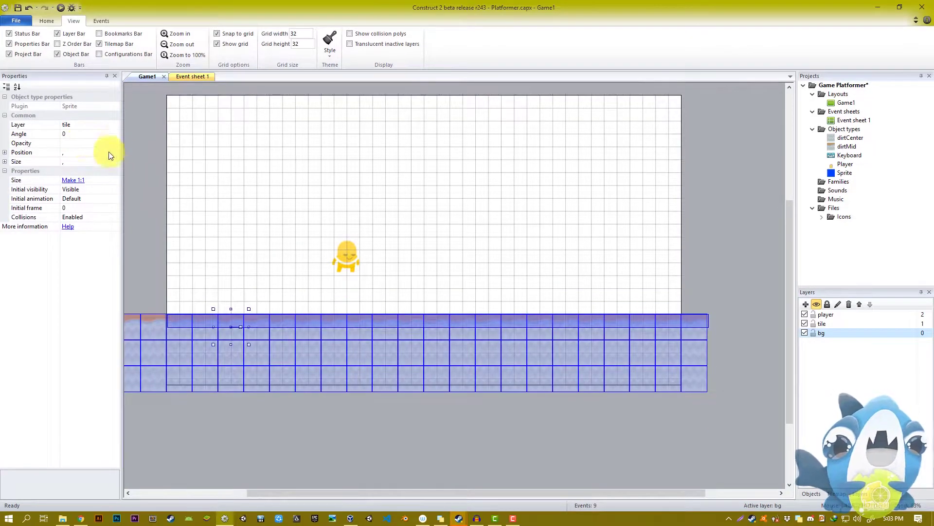
click(113, 124)
click(94, 142)
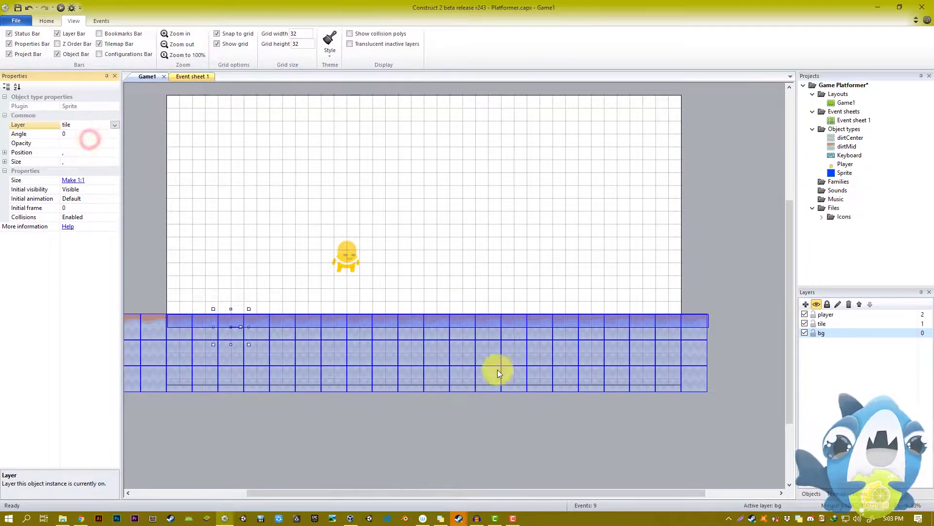
click(653, 440)
Step: Add a layer named "platform" and move it directly below the player layer
click(805, 304)
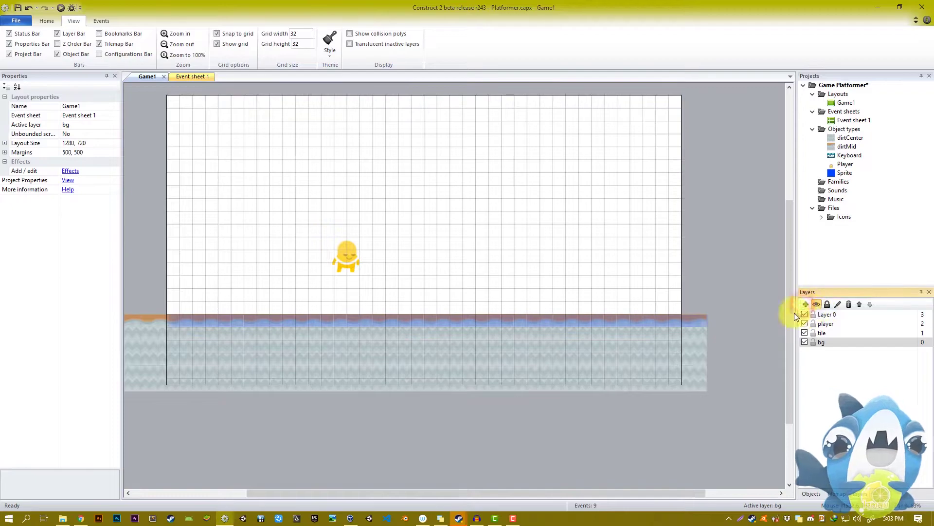
text(platfo)
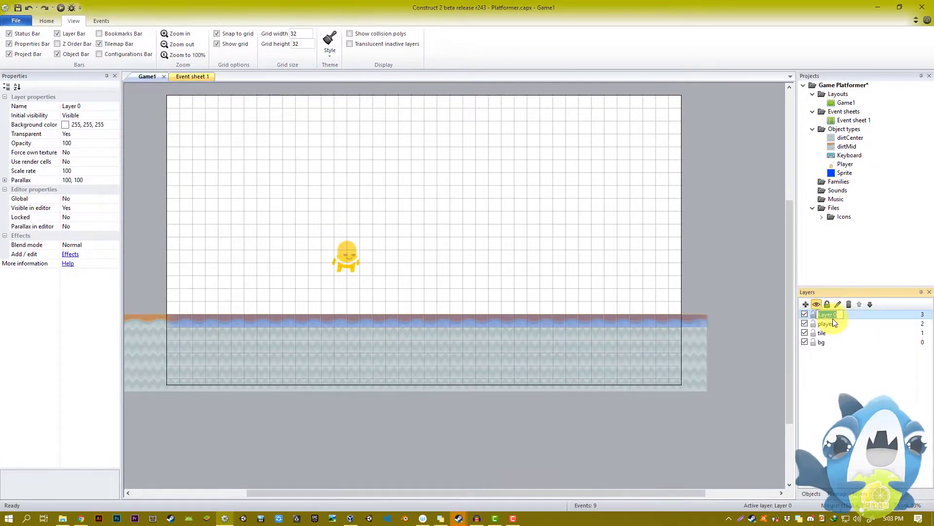
text(rm)
key(Return)
click(870, 304)
Step: Undo the trial move of the long blue collision sprite and assign it to the platform layer
drag(446, 317, 463, 232)
key(ctrl+z)
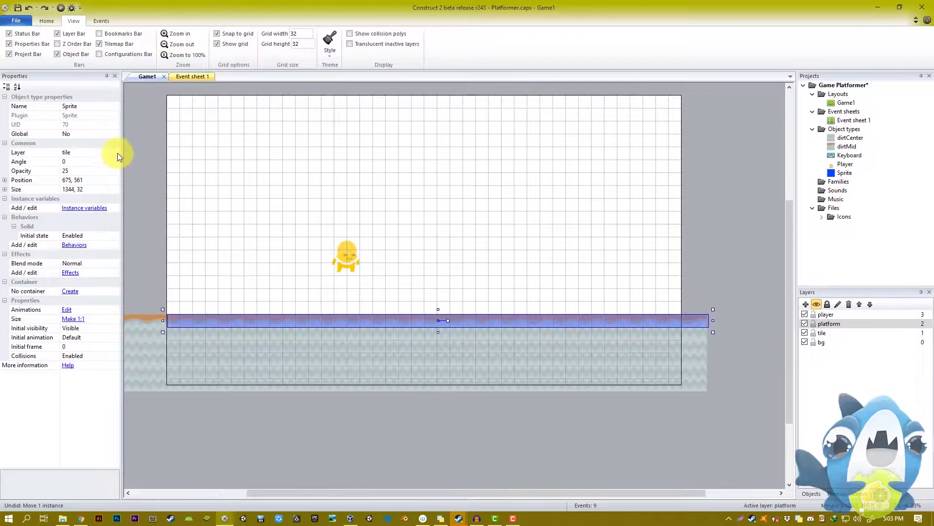
click(87, 152)
click(75, 170)
Step: Assign the Player sprite to the player layer
click(347, 233)
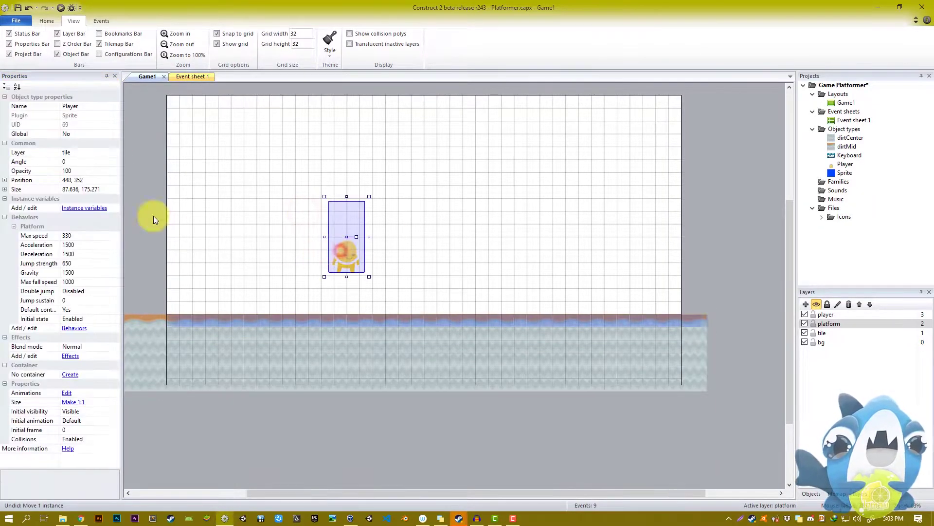
click(115, 153)
click(99, 161)
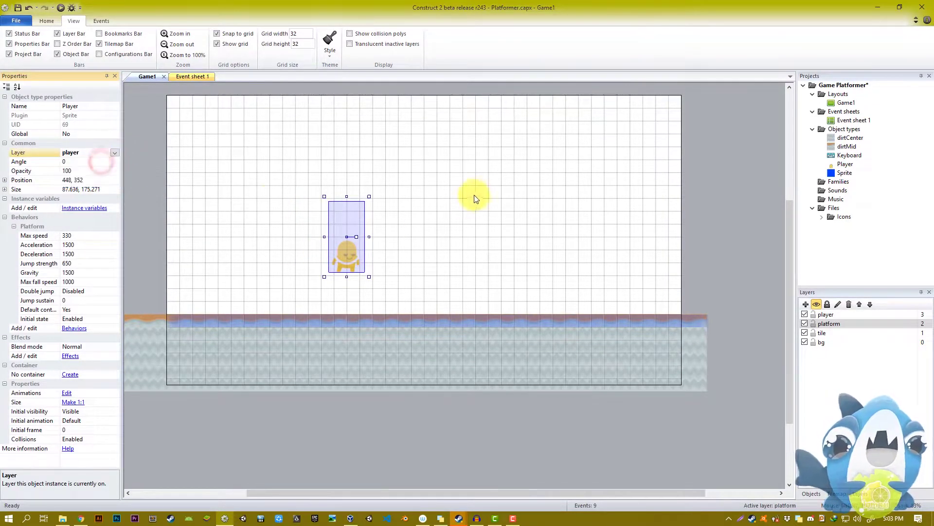
click(475, 193)
ctrl+scroll(369, 208, down, 2)
ctrl+scroll(369, 208, up, 1)
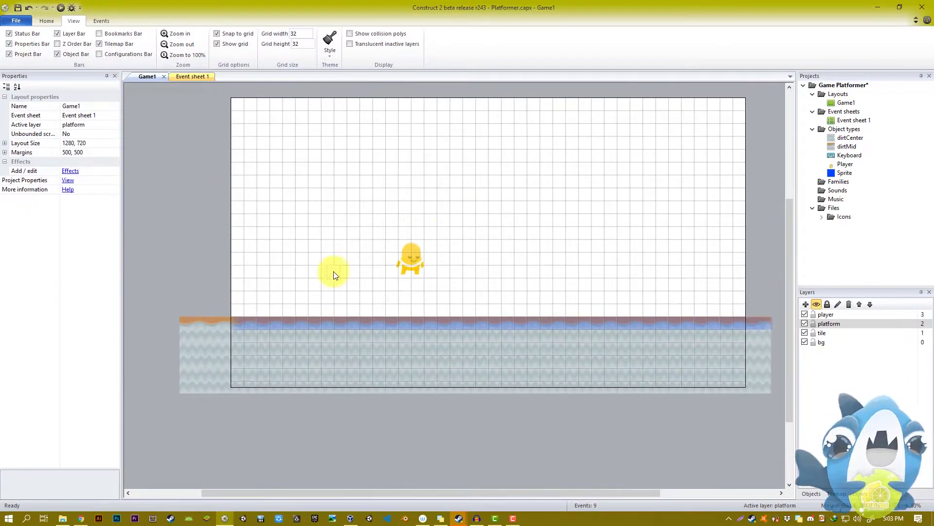
Step: Switch to File Explorer and browse the Assets > PNG > Backgrounds folder for background images, then return to Construct 2
click(65, 517)
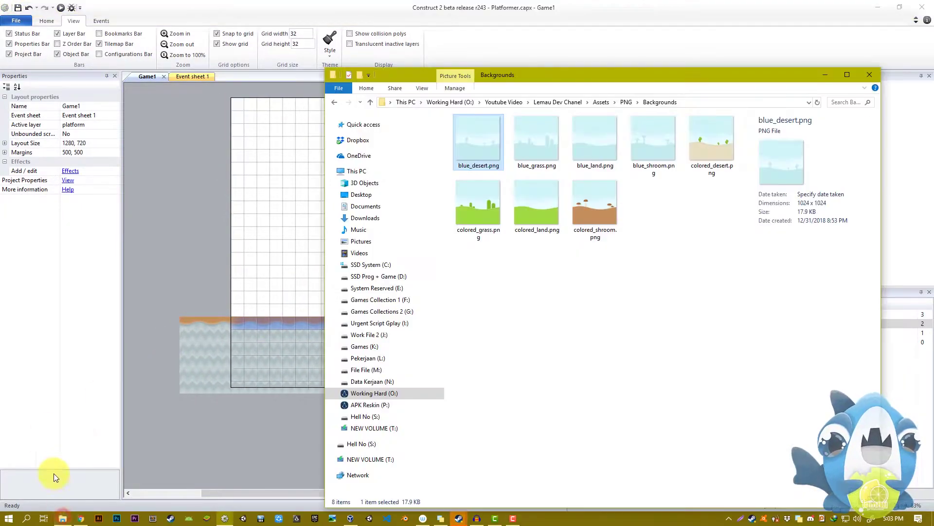
click(566, 281)
click(570, 101)
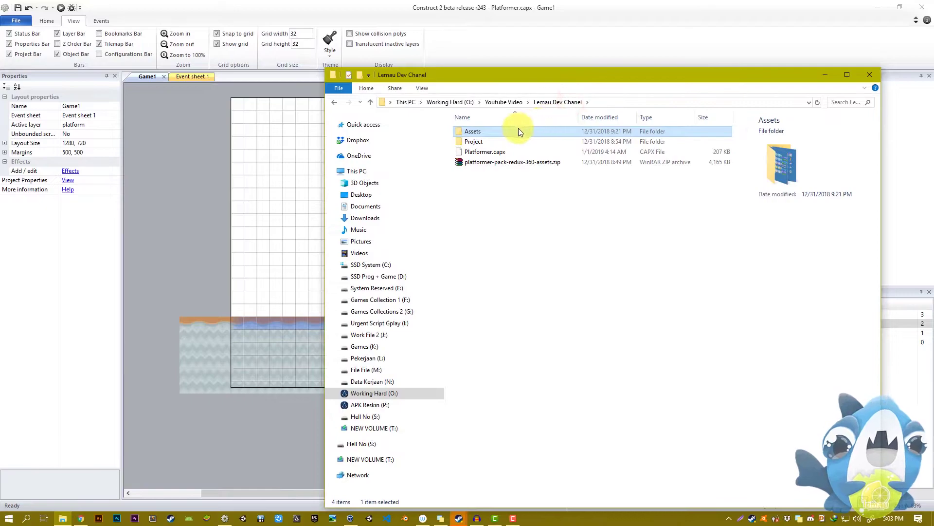
double_click(487, 129)
double_click(484, 138)
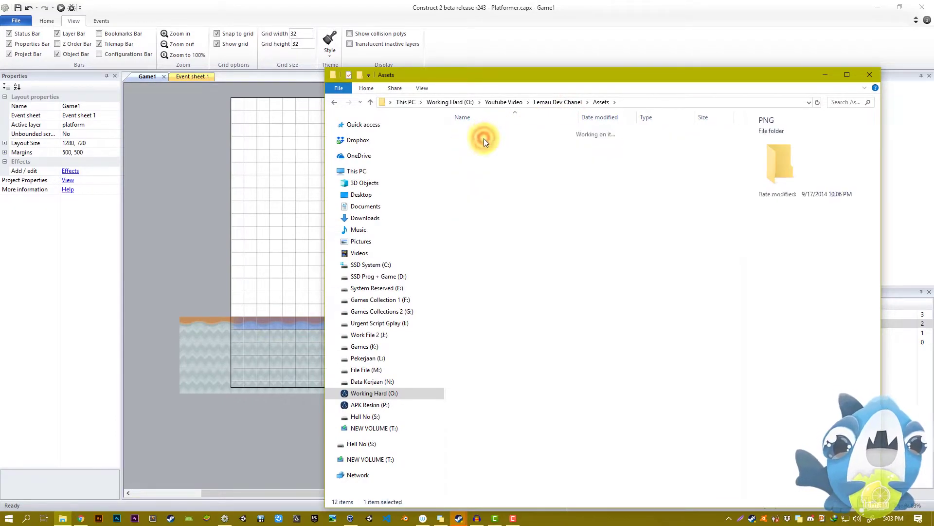
double_click(483, 133)
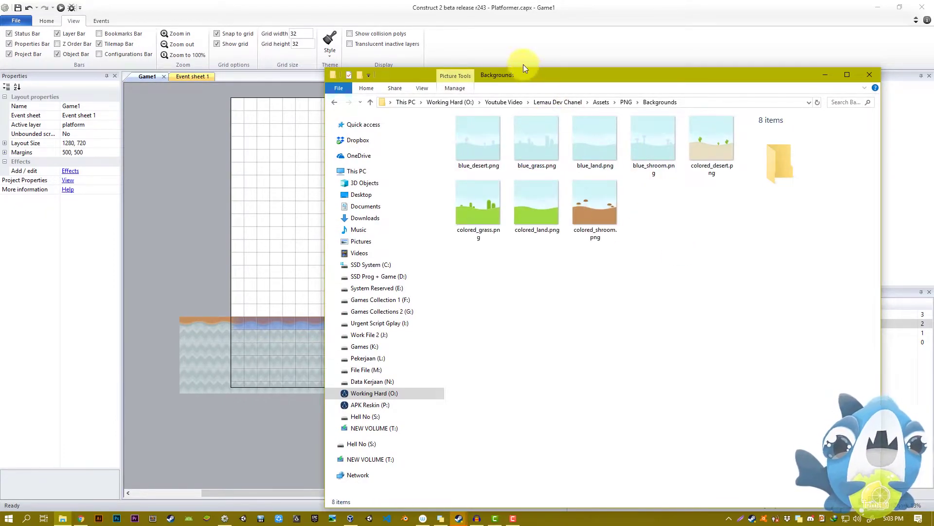
click(562, 34)
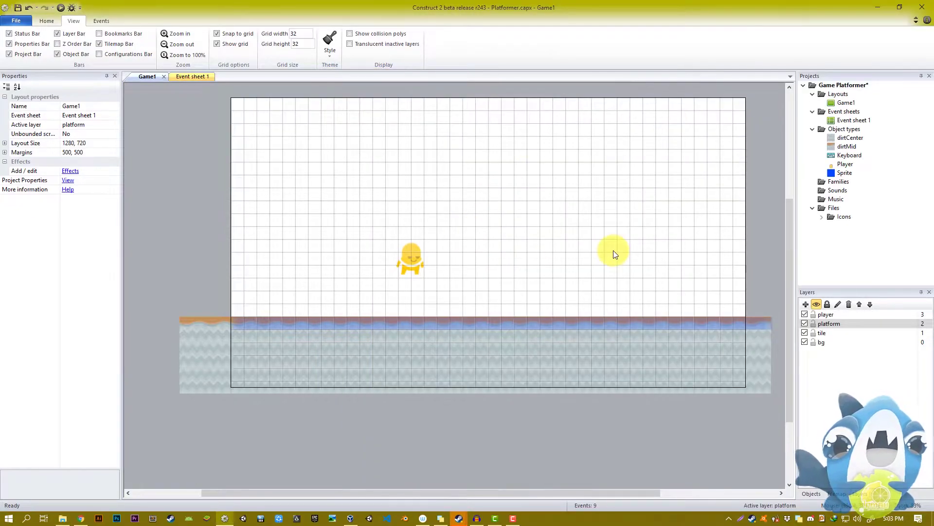
Step: Insert a Tiled Background object into the Game1 layout, placing it over the player and ground area
right_click(477, 235)
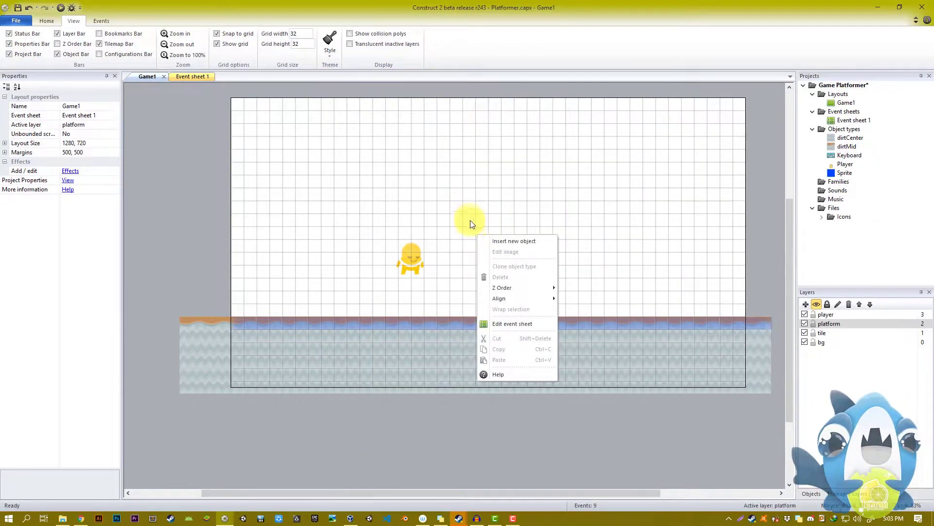
click(508, 240)
click(515, 128)
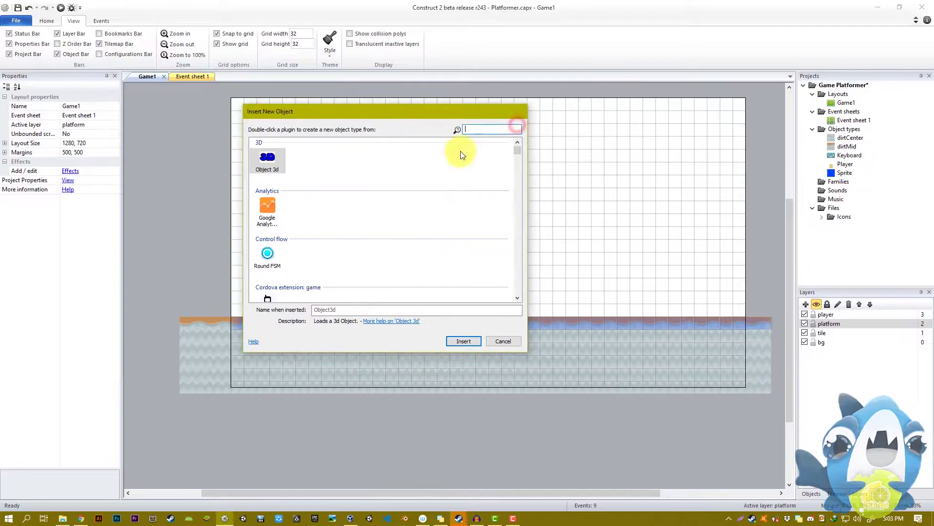
text(tile)
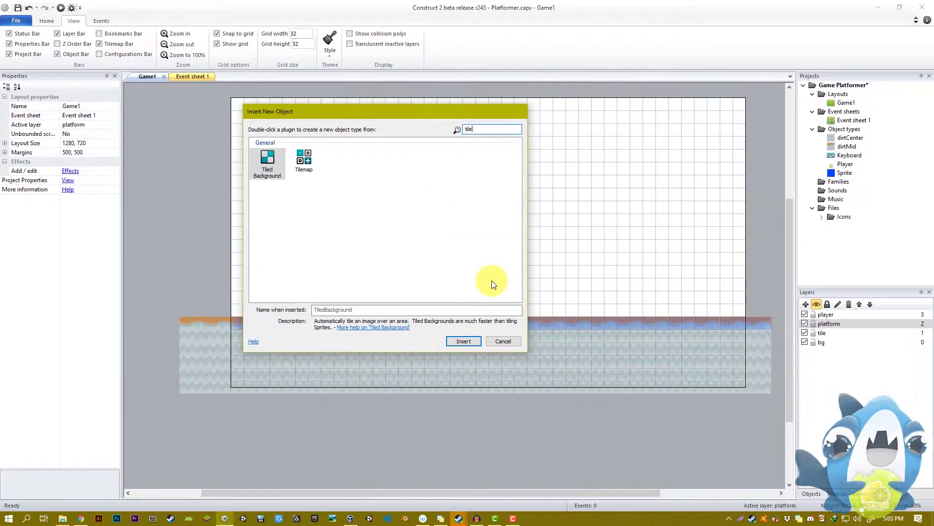
double_click(267, 160)
click(345, 186)
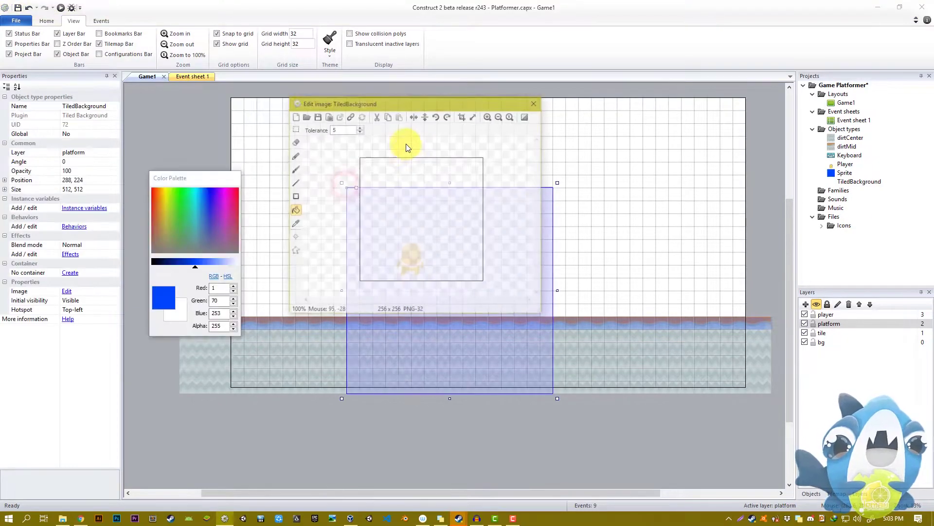
Step: Load blue_desert.png from the Assets > PNG > Backgrounds folder as the tiled background's image and close the image editor
click(307, 114)
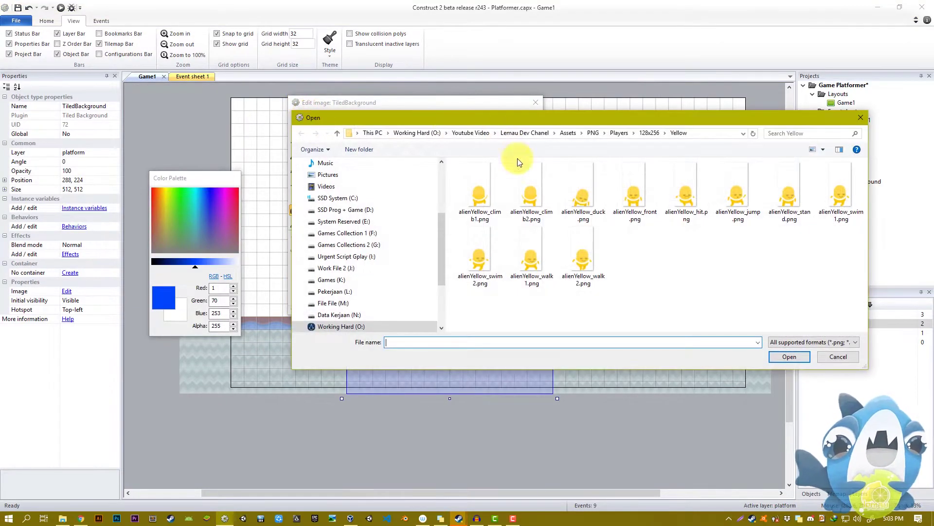
click(538, 130)
double_click(493, 173)
double_click(478, 188)
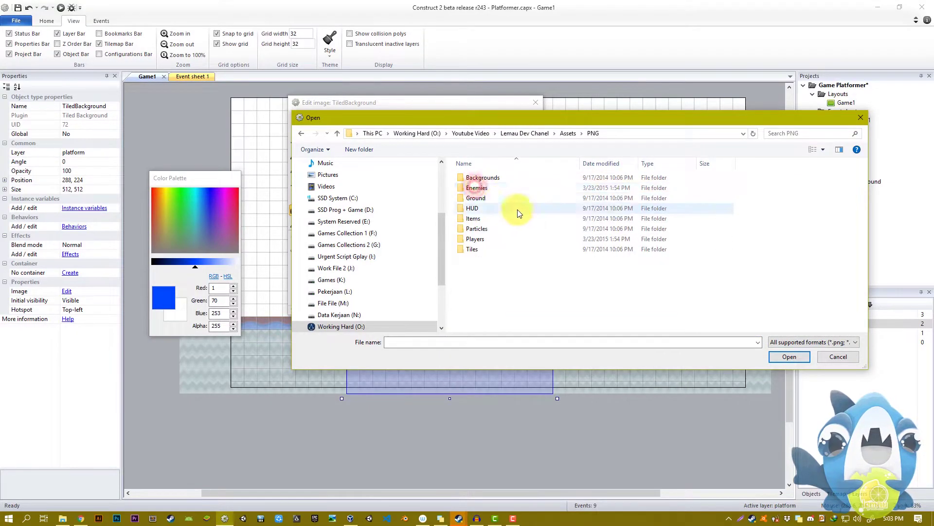
double_click(479, 177)
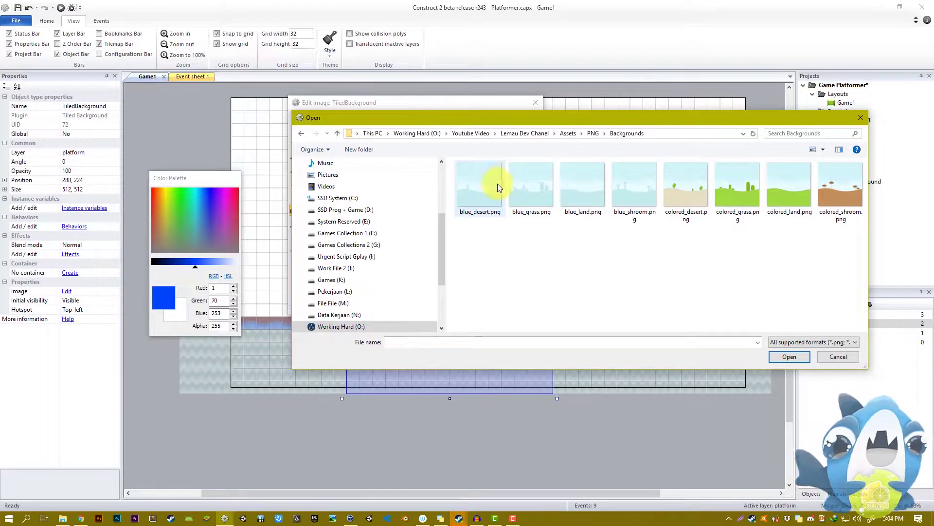
double_click(474, 194)
click(535, 103)
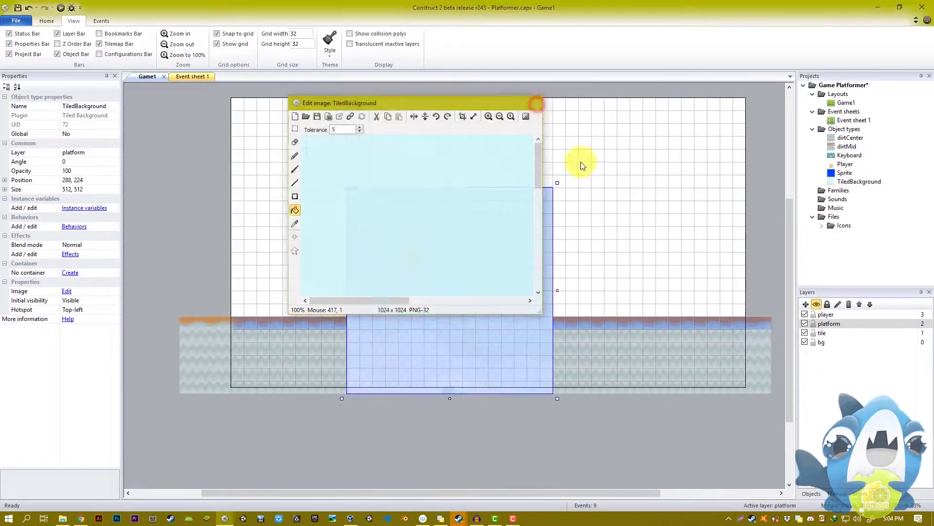
Step: Move the tiled background to -32, -160 and stretch it to 1344 x 960 so it covers the whole layout
ctrl+scroll(460, 224, down, 3)
drag(457, 236, 412, 188)
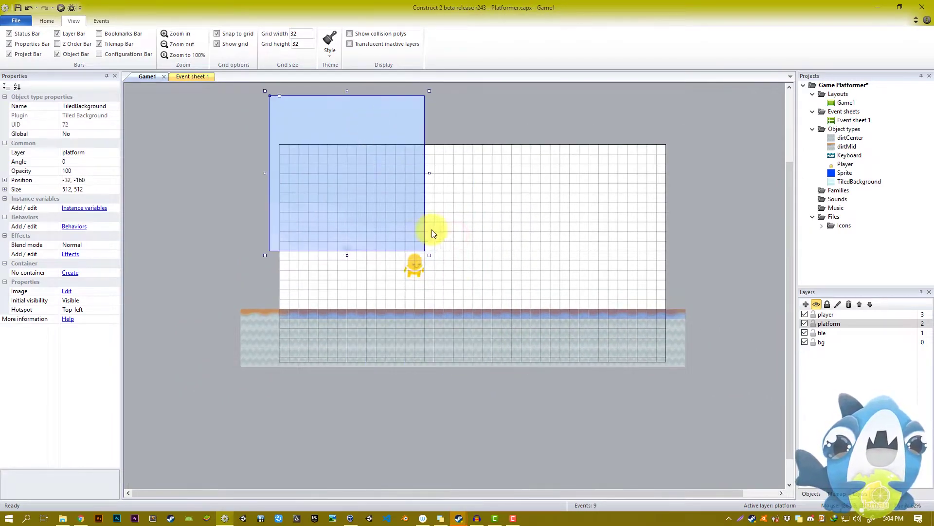
drag(346, 257, 348, 390)
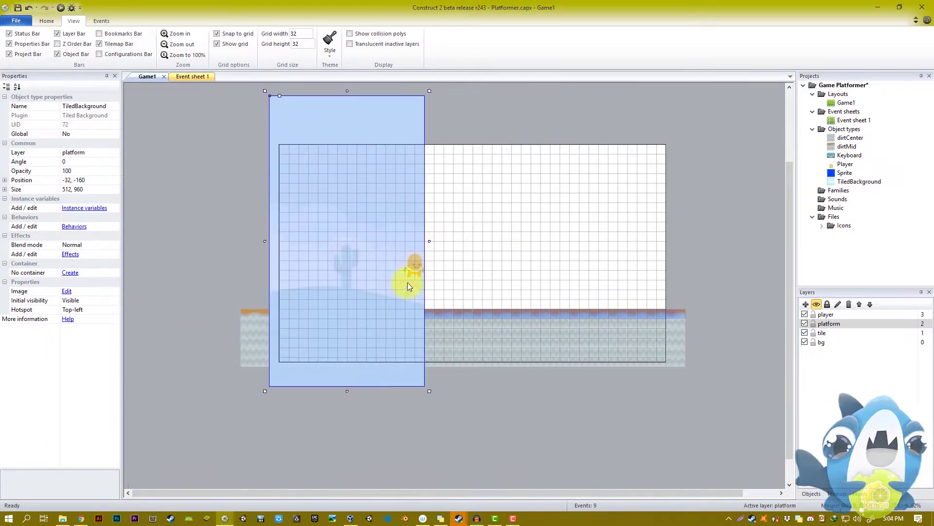
drag(430, 242, 673, 258)
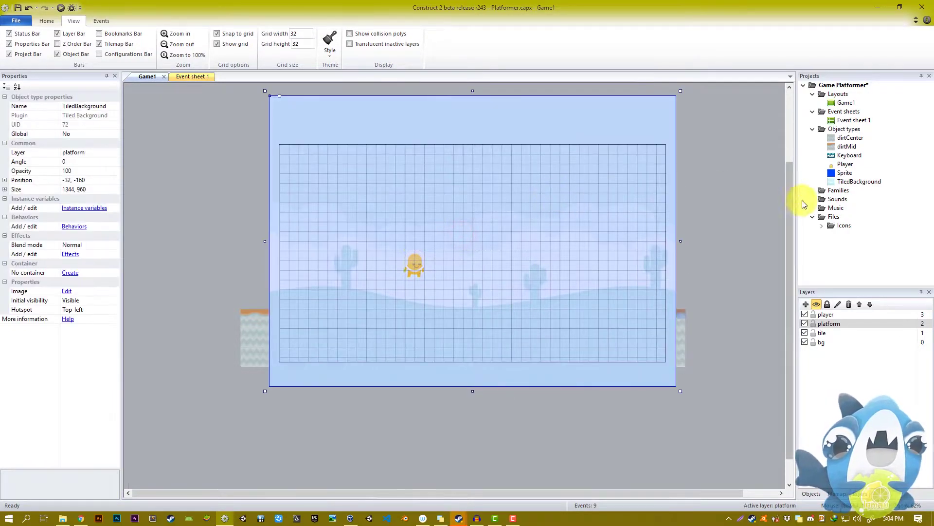
Step: Assign the tiled background to the bg layer
click(113, 152)
click(115, 152)
click(87, 177)
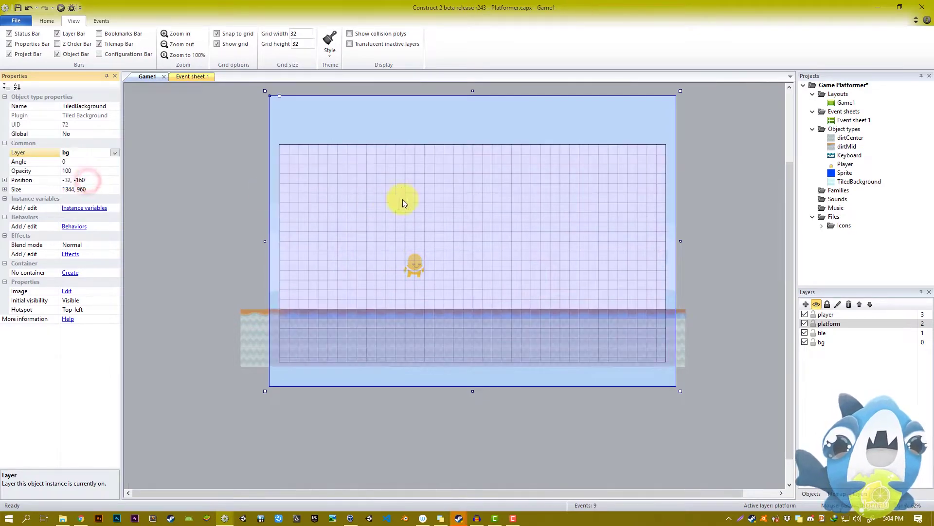
click(647, 387)
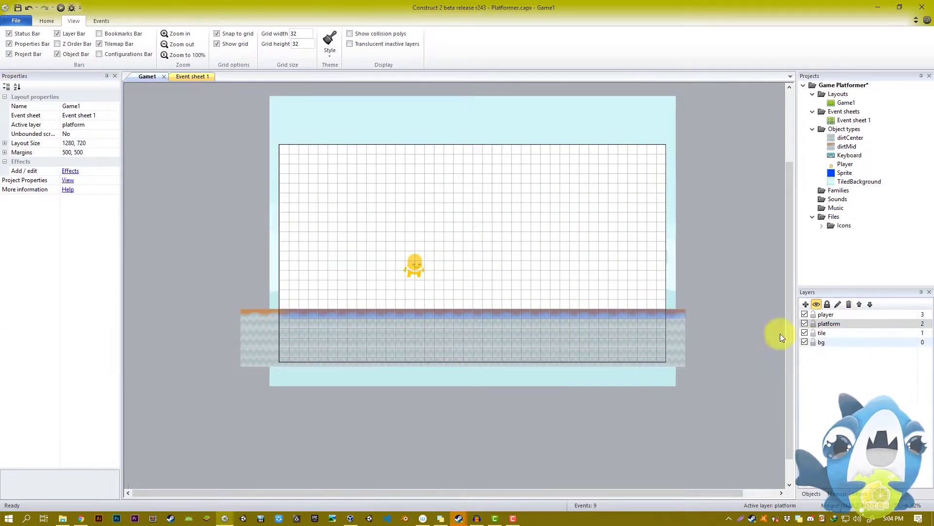
Step: Set the tile layer's Transparent property to Yes
click(563, 255)
click(826, 314)
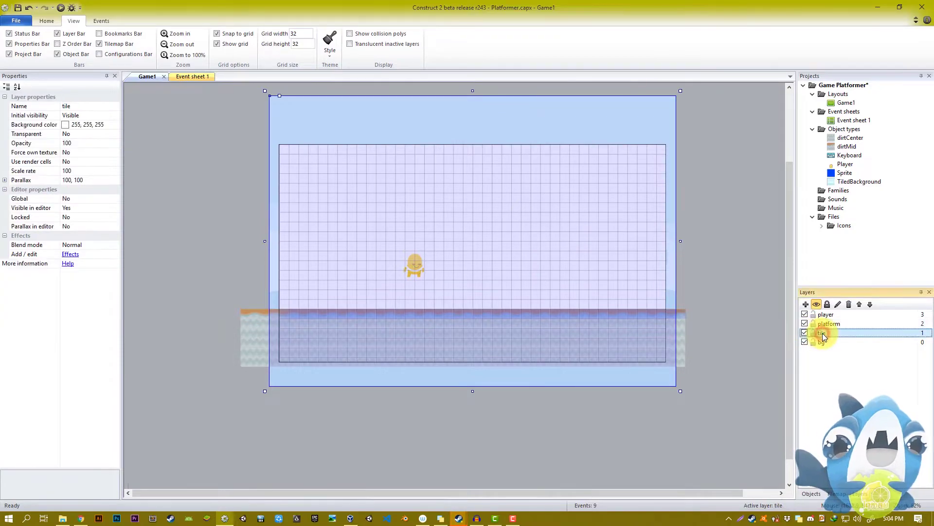
ctrl+scroll(722, 351, up, 1)
click(830, 335)
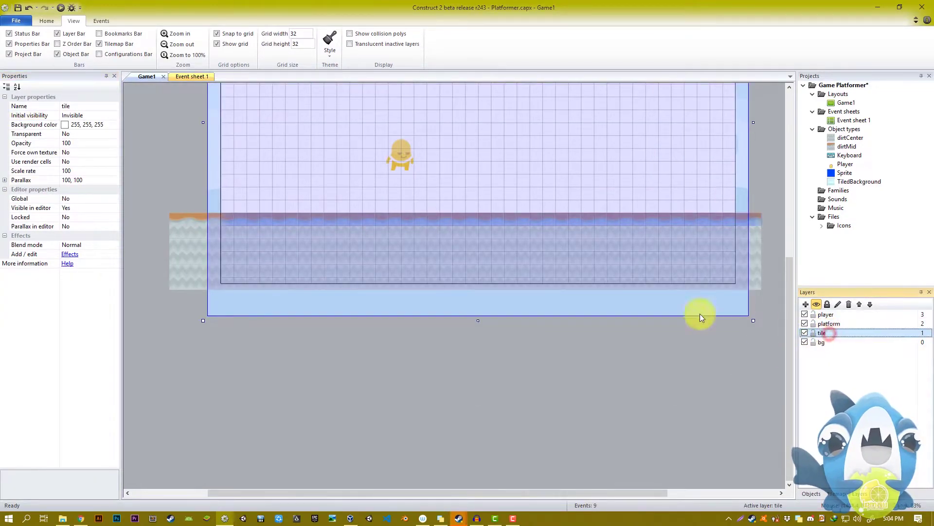
click(118, 134)
click(98, 140)
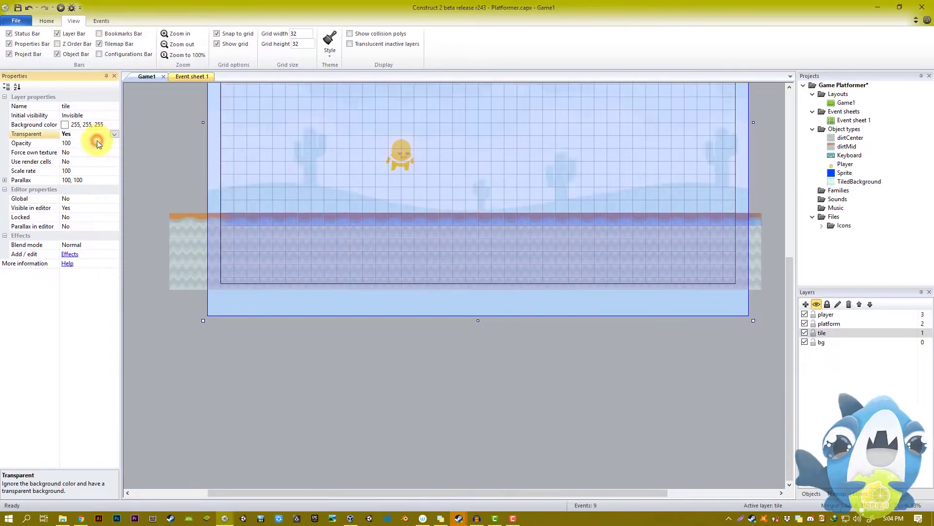
Step: Check the Transparent setting of the platform, player and tile layers
click(828, 323)
click(818, 314)
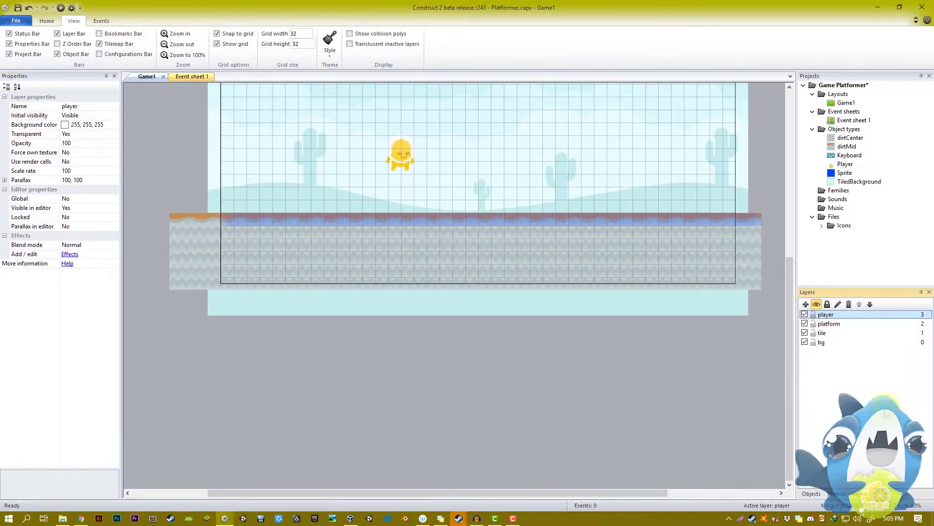
click(823, 332)
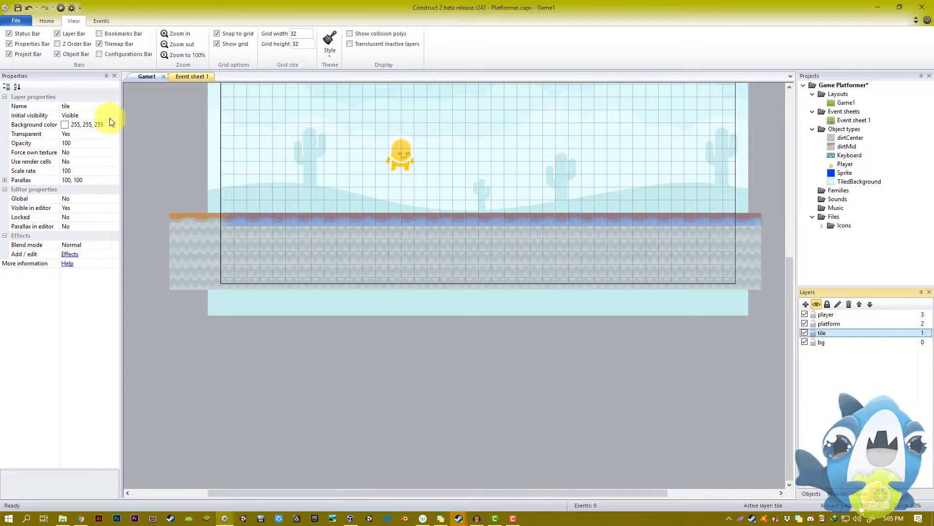
click(118, 133)
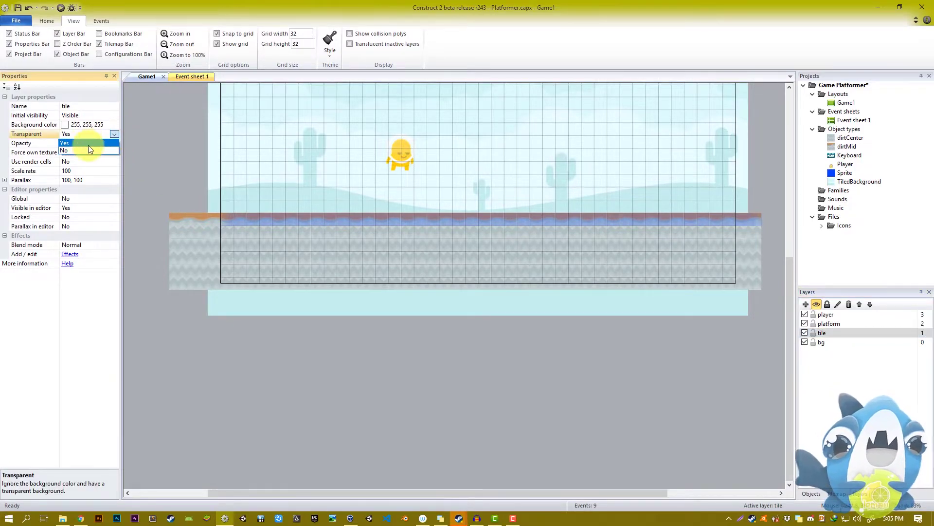
click(398, 355)
Step: Run the layout preview and walk the player to the right in front of the desert background
ctrl+scroll(404, 227, down, 3)
click(507, 173)
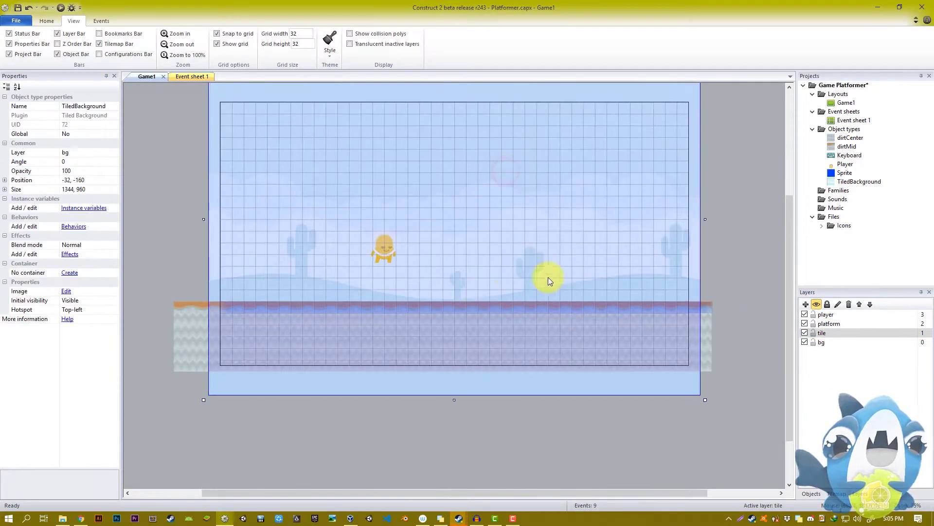
ctrl+scroll(522, 366, down, 2)
ctrl+scroll(522, 366, down, 1)
click(527, 386)
click(61, 11)
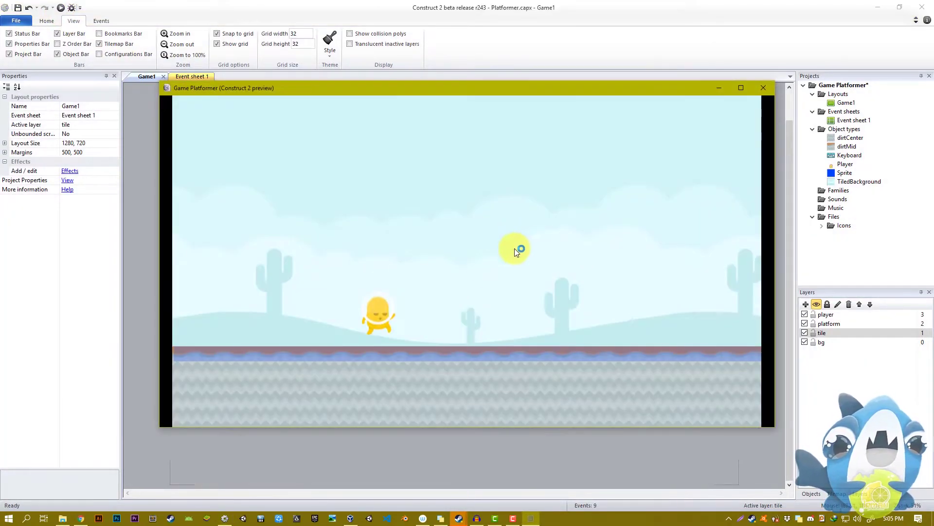
key(Right)
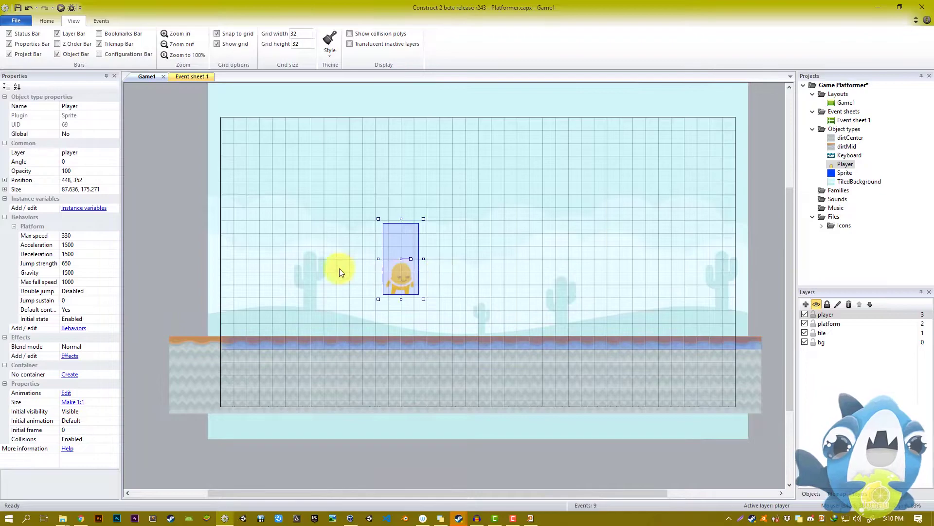
Step: Add the Scroll To behavior to the Player sprite and close its behaviors list
click(81, 329)
click(395, 206)
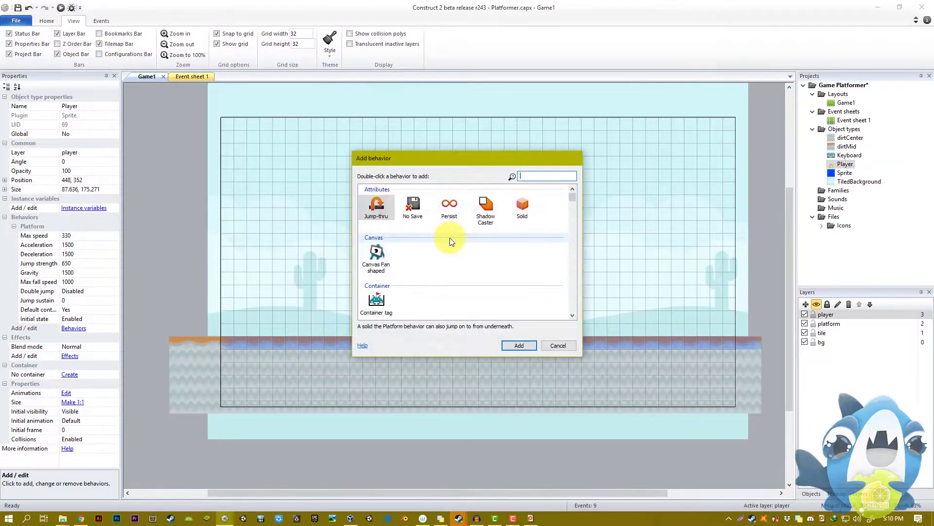
text(scroll)
key(Return)
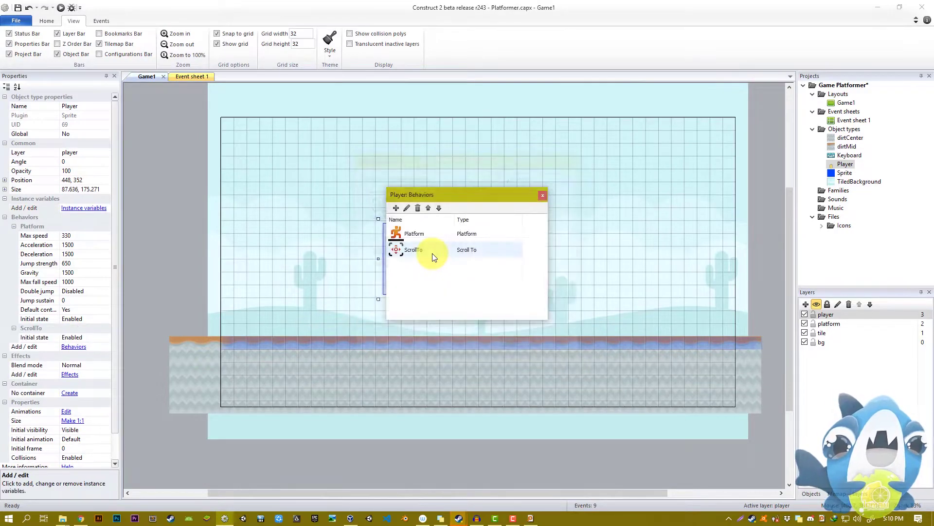
click(542, 194)
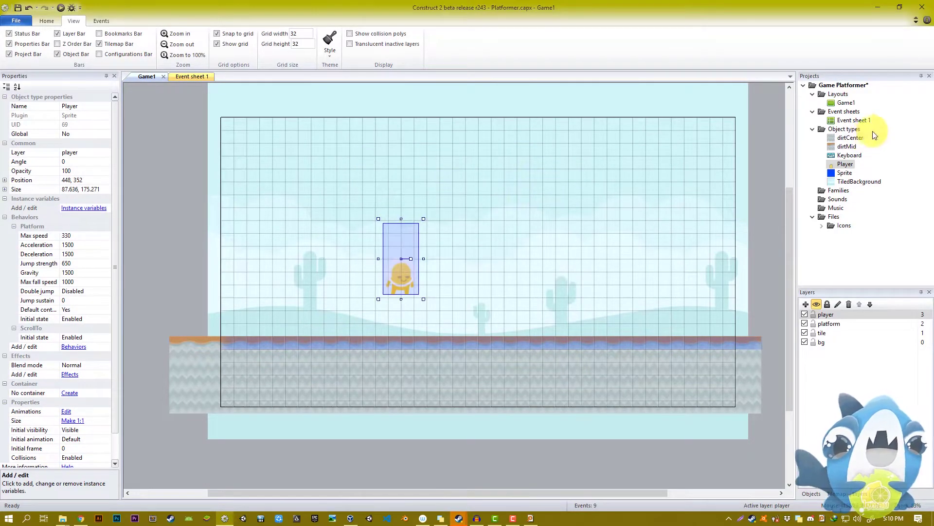
Step: Check the layout size of Game1, expanding it to view the width and height
click(852, 104)
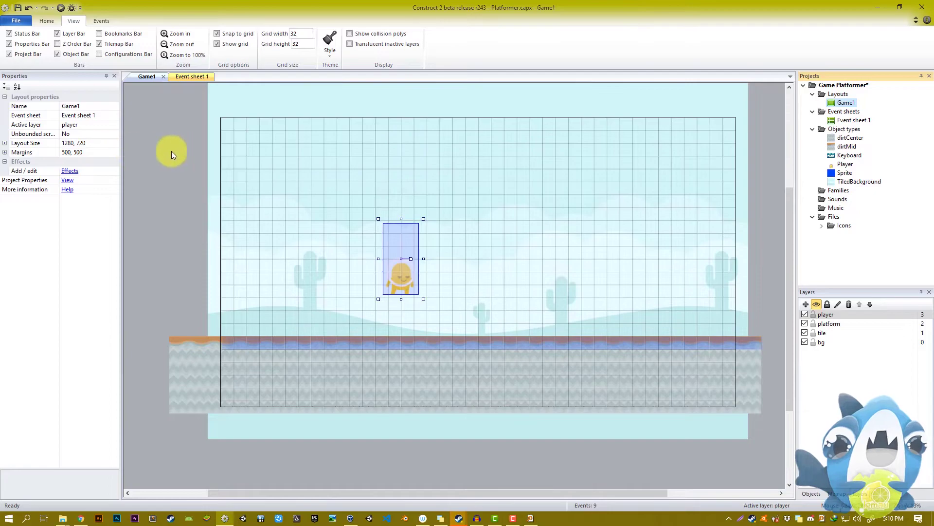
ctrl+scroll(735, 219, down, 1)
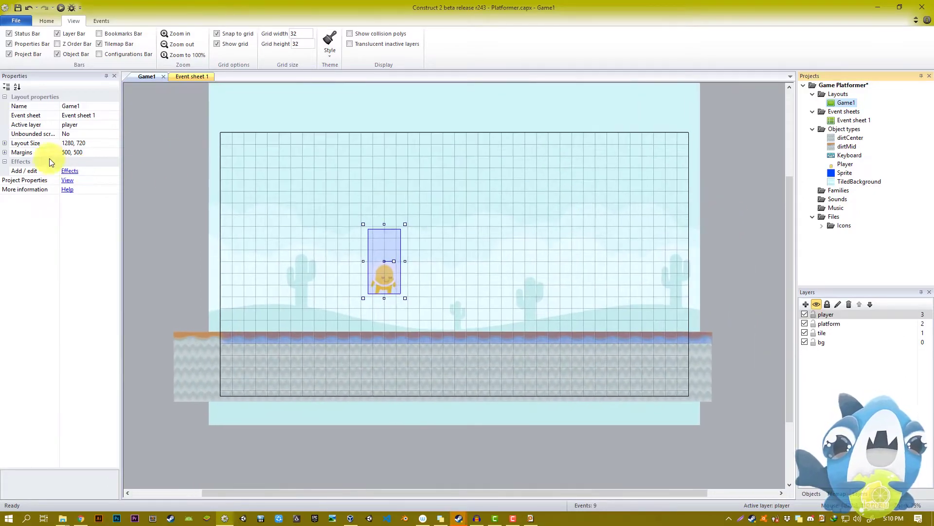
click(5, 143)
click(69, 153)
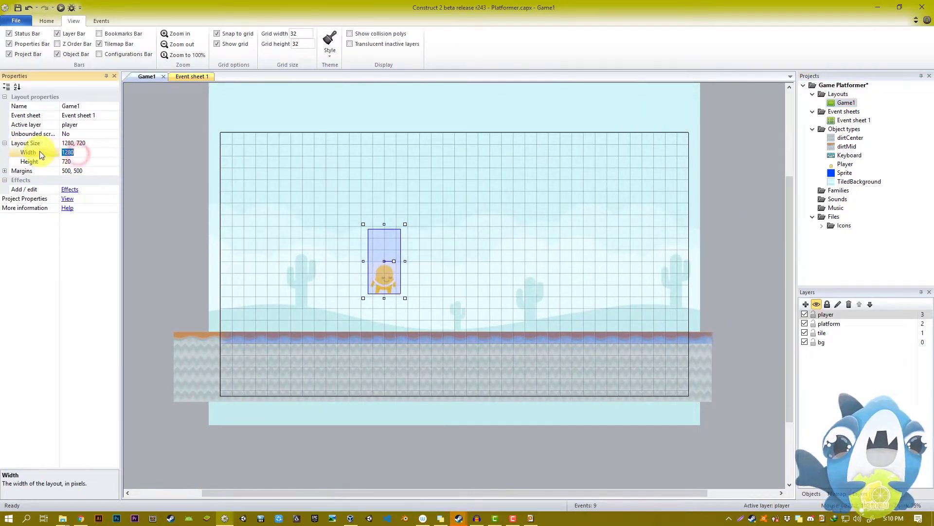
ctrl+scroll(410, 212, down, 3)
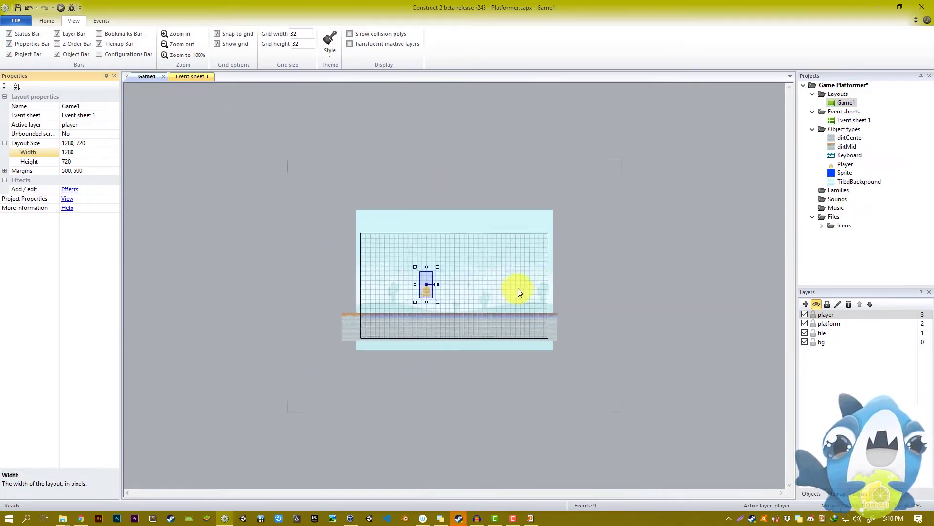
Step: Run the layout preview, move and jump the player in both directions to test scrolling, and close the preview
click(61, 8)
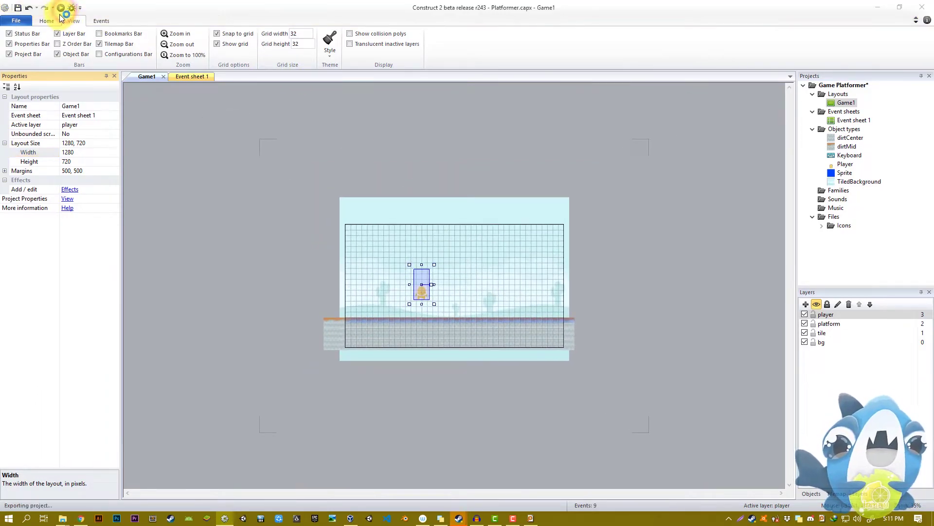
key(Right)
key(Up)
key(Left)
key(Up)
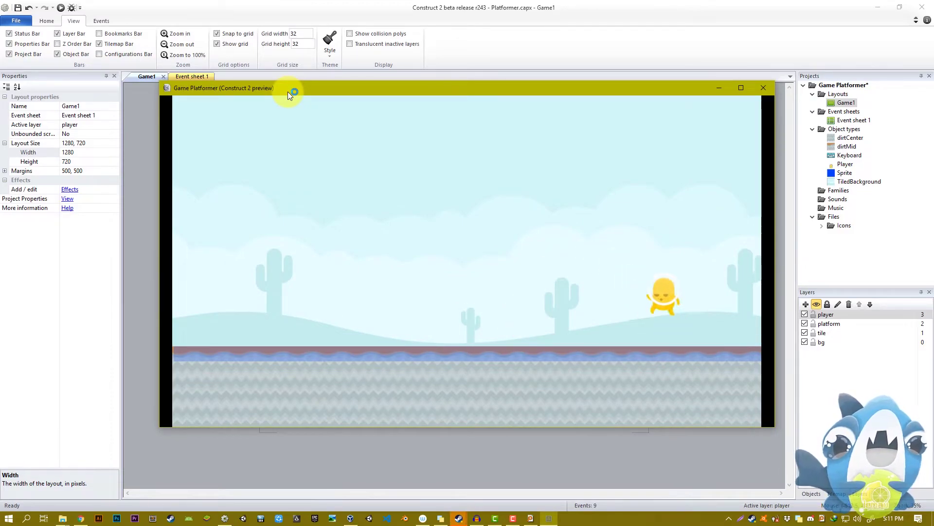
key(Up)
key(Left)
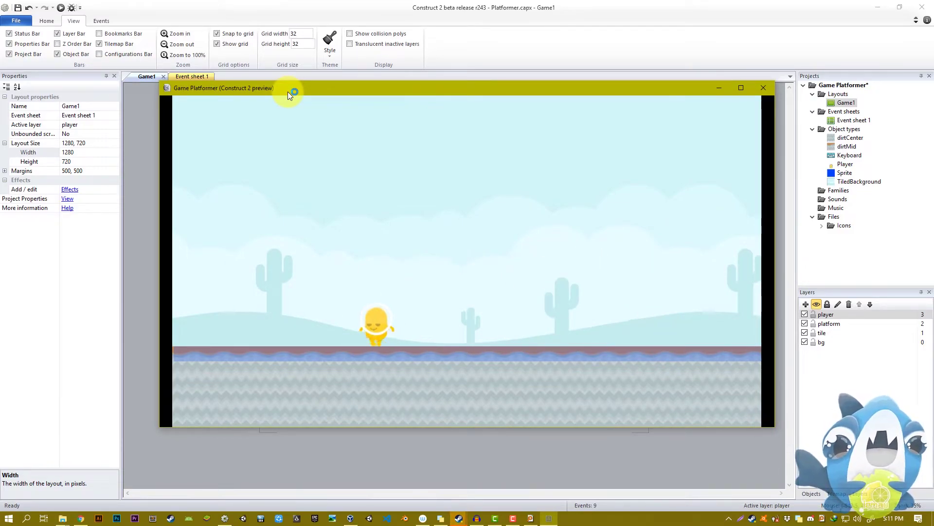
click(763, 89)
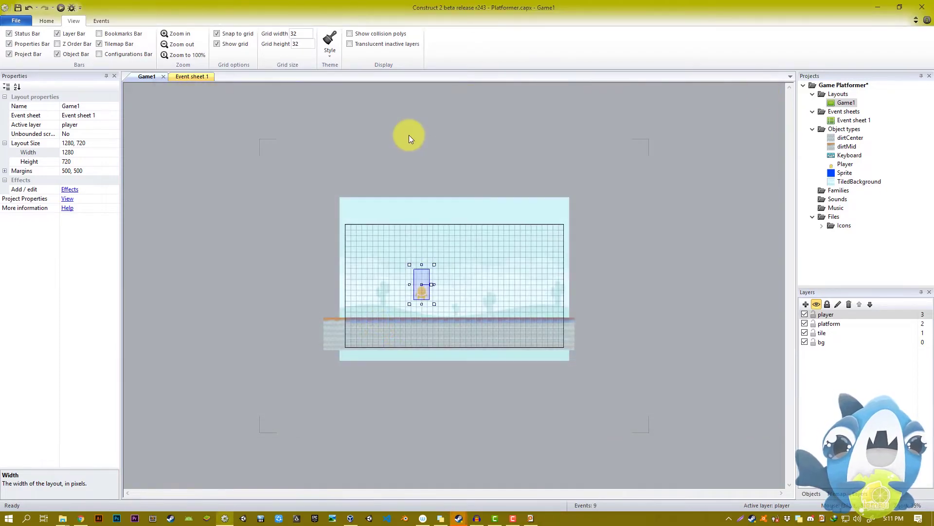
Step: Check the project's window size and set the Game1 layout width to 2560
click(830, 86)
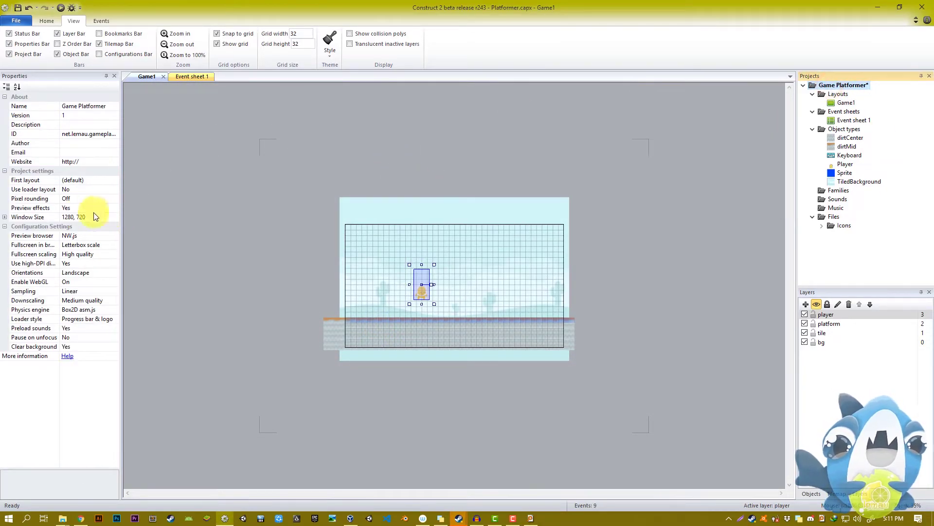
click(4, 218)
click(846, 103)
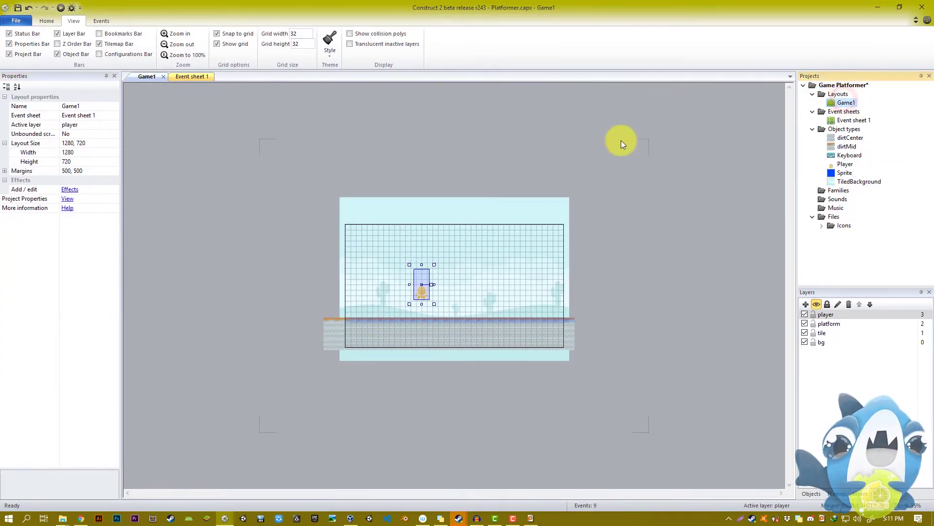
click(87, 153)
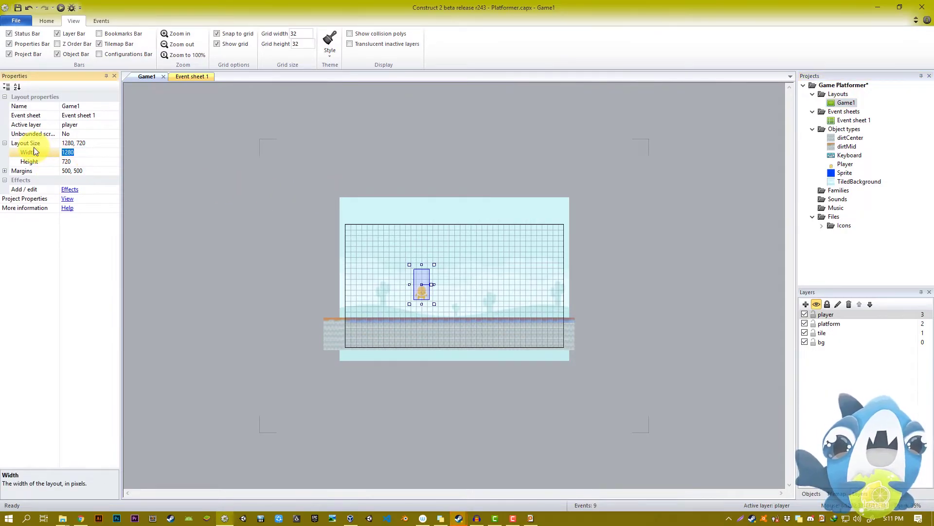
text(2560)
key(Return)
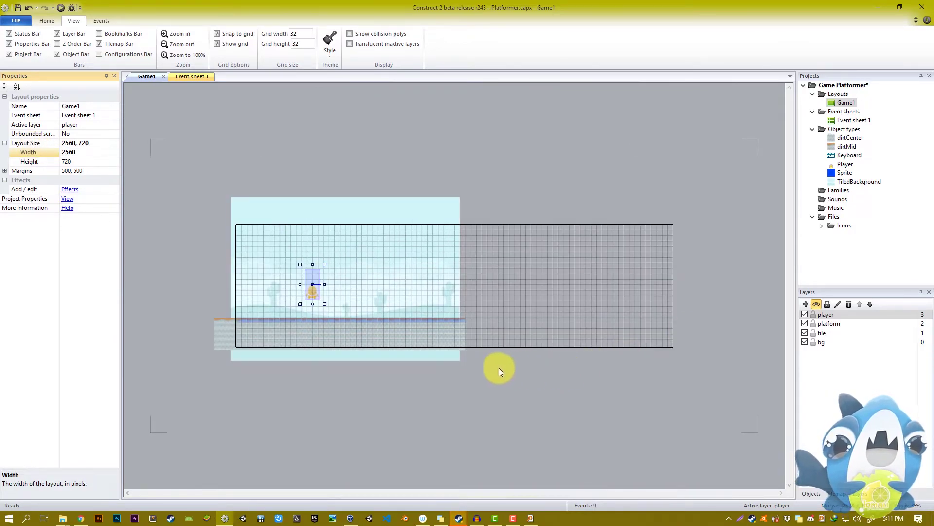
Step: Stretch the blue solid platform sprite along the ground to about 2528 px wide, reaching nearly the layout's right end
ctrl+scroll(507, 369, up, 2)
click(416, 342)
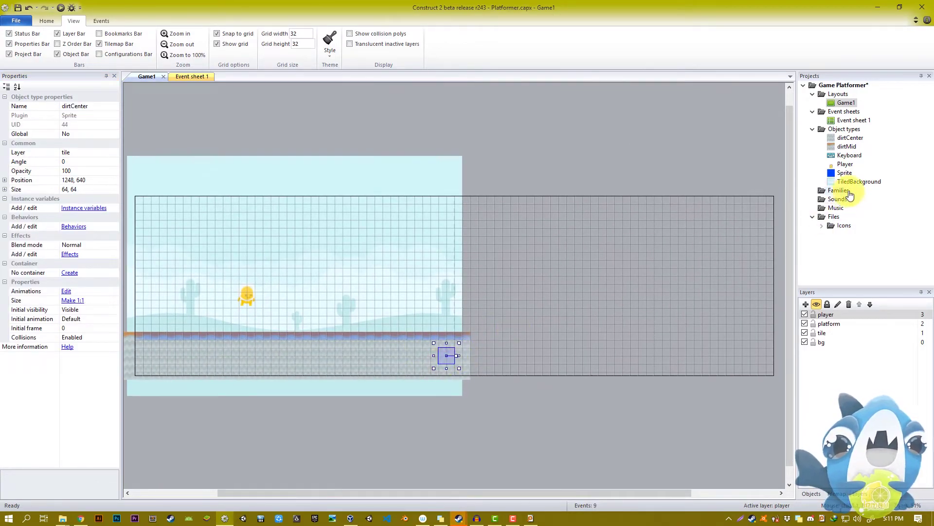
click(847, 146)
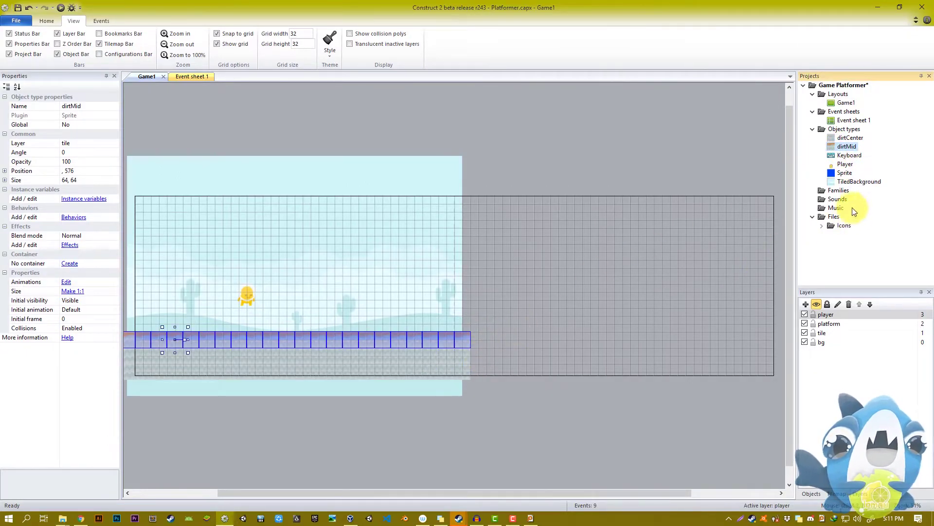
click(845, 173)
drag(475, 336, 772, 336)
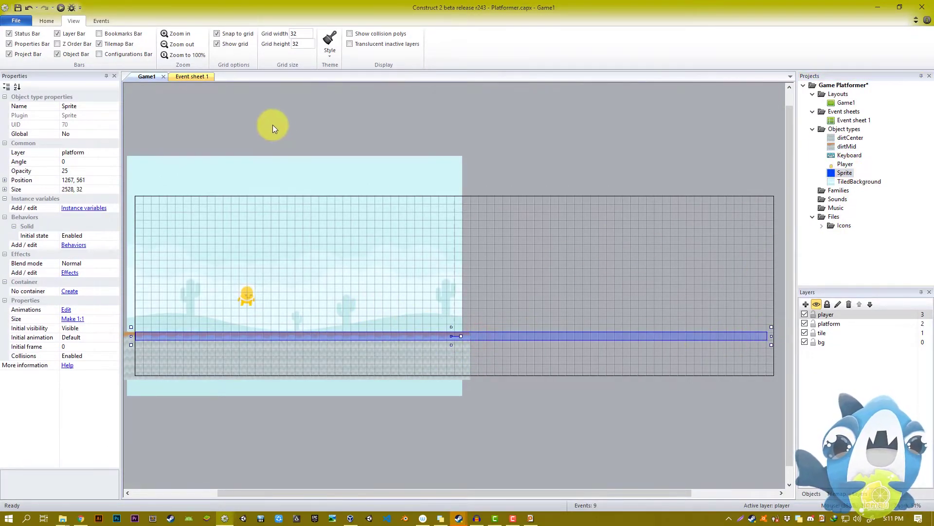
Step: Preview the widened layout, walk the player right past the background and jump back left, and close the preview
click(64, 9)
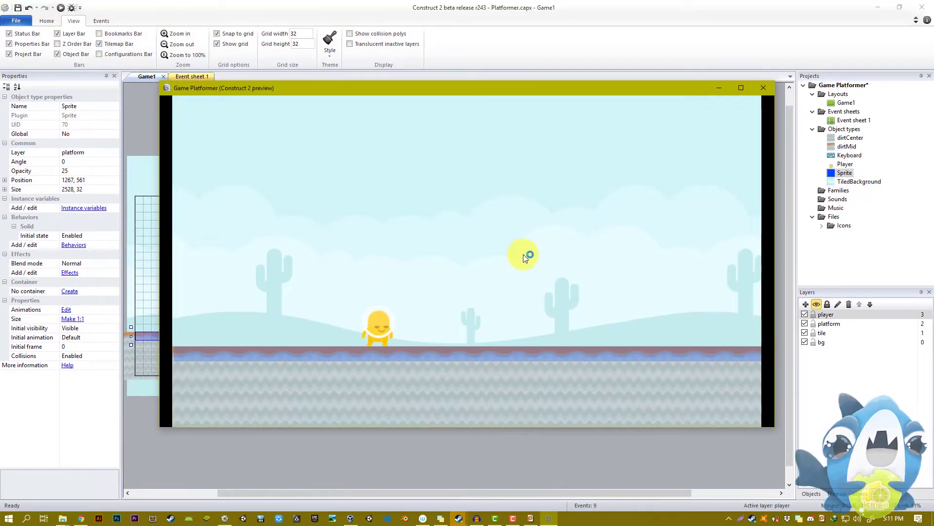
key(Right)
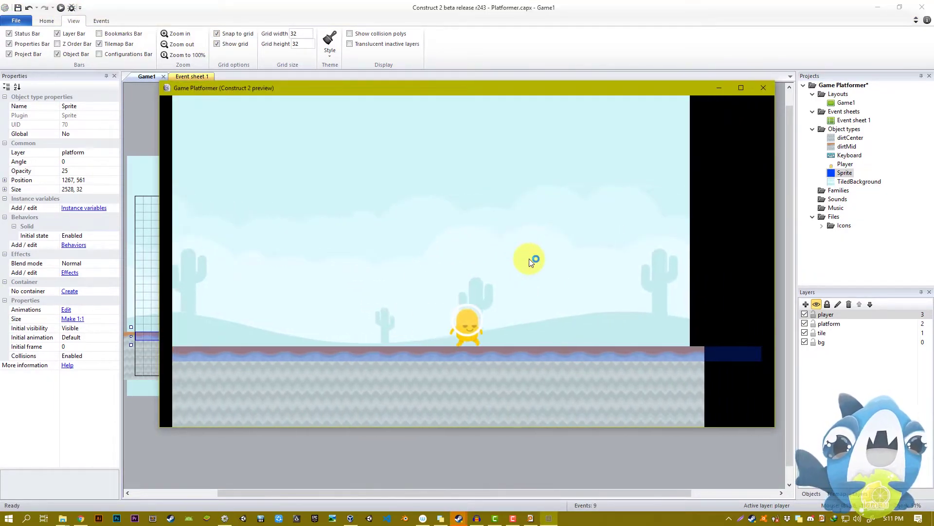
key(Right)
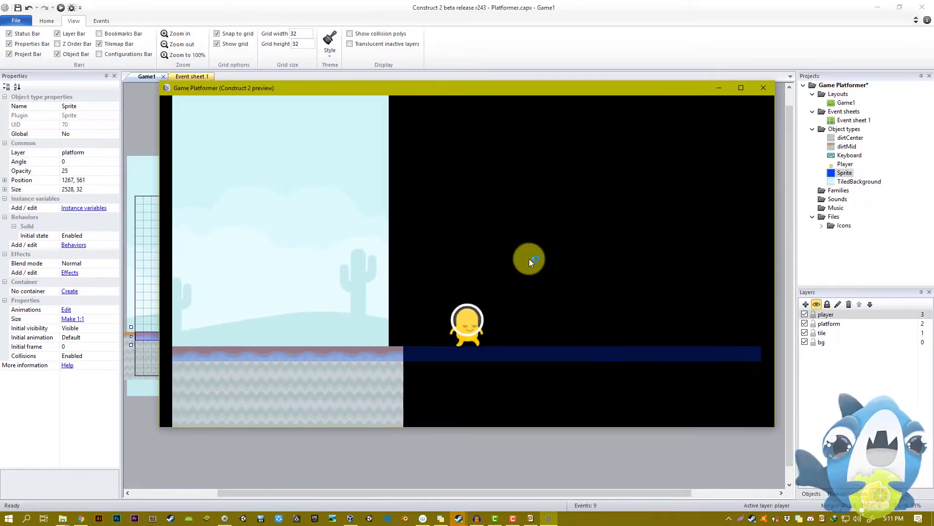
key(Left)
key(Up)
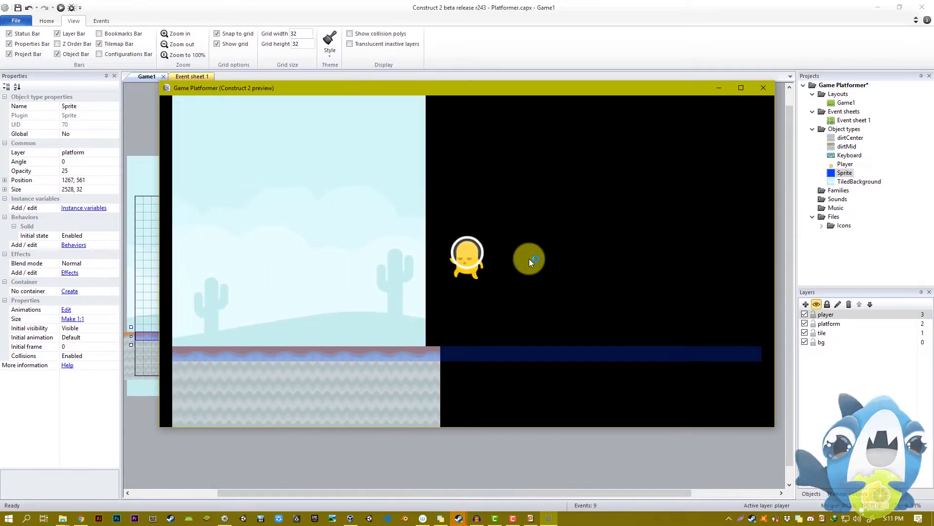
key(Left)
key(Up)
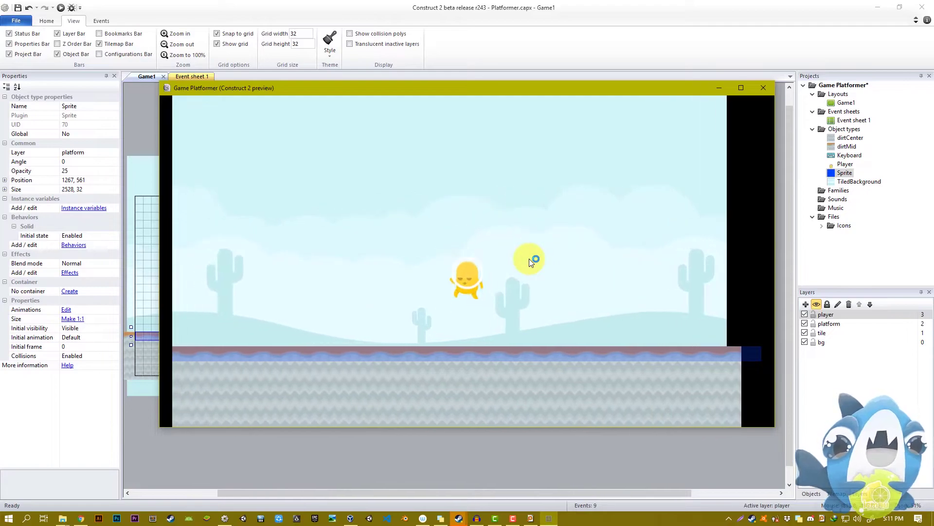
key(Left)
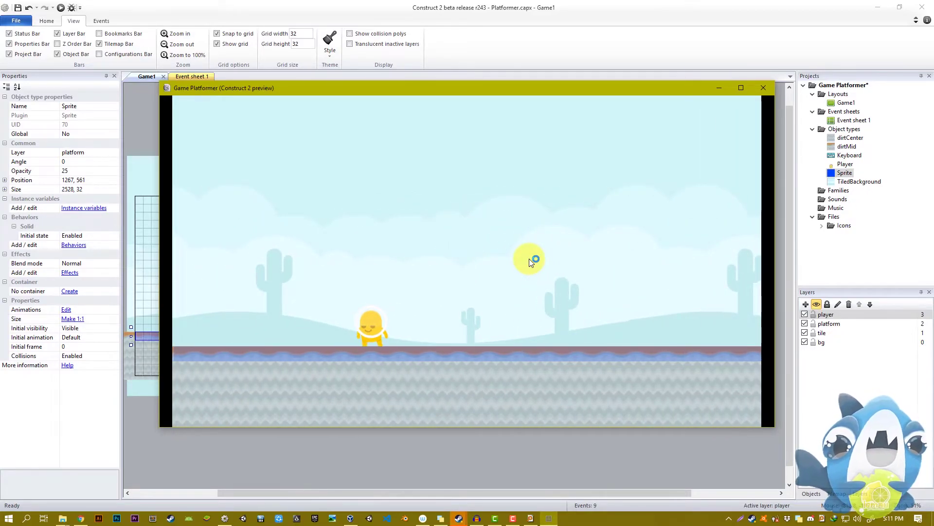
click(763, 88)
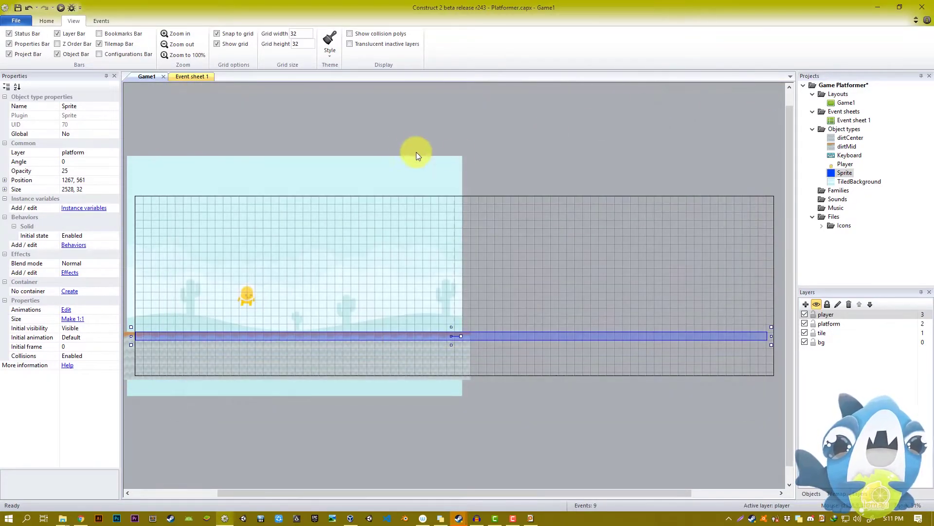
Step: Set the bg layer's parallax to 0 for both X and Y
click(373, 158)
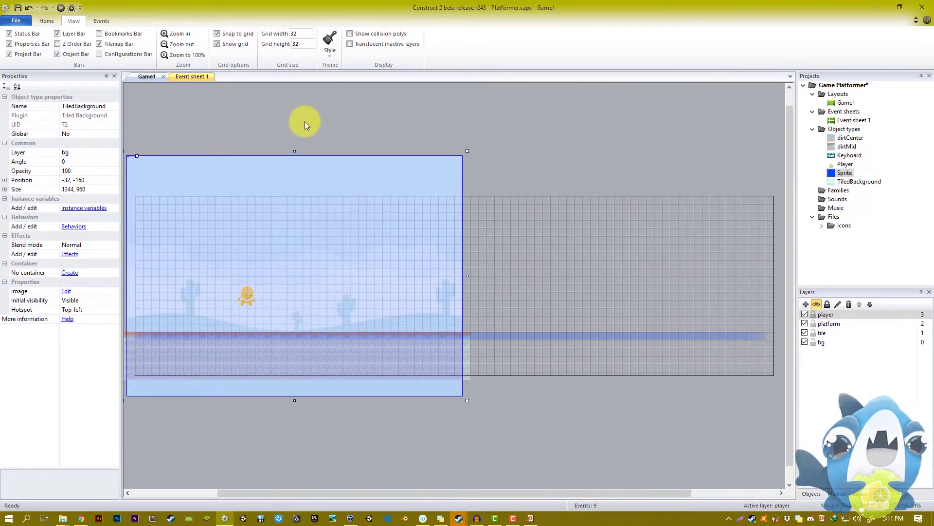
click(834, 342)
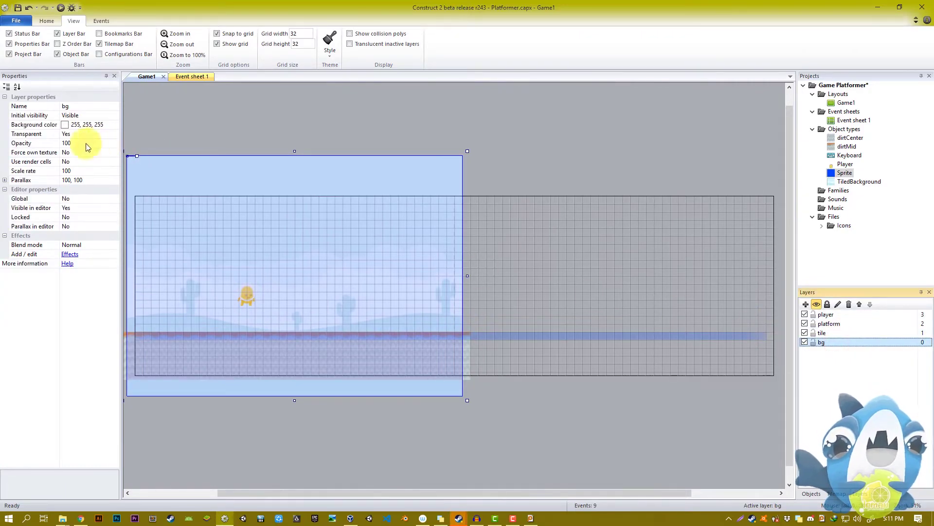
click(5, 180)
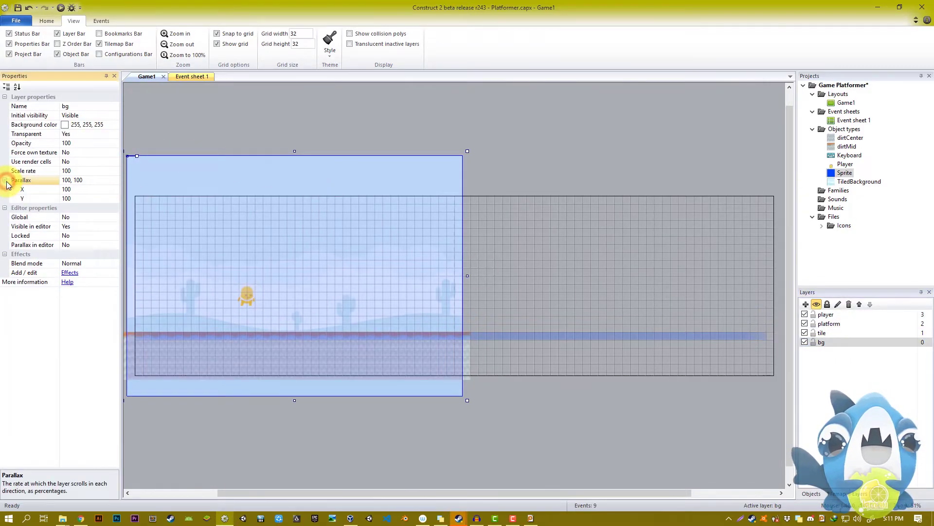
click(67, 189)
text(0)
click(74, 196)
text(0)
Step: Preview the fixed background while walking the player right, jumping and turning left, and close the preview
click(61, 8)
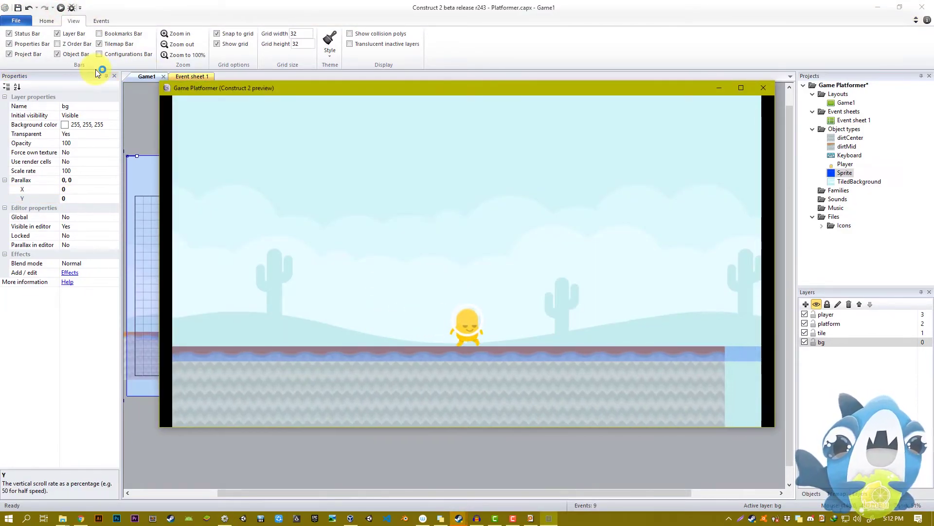
key(Right)
key(Up)
key(Left)
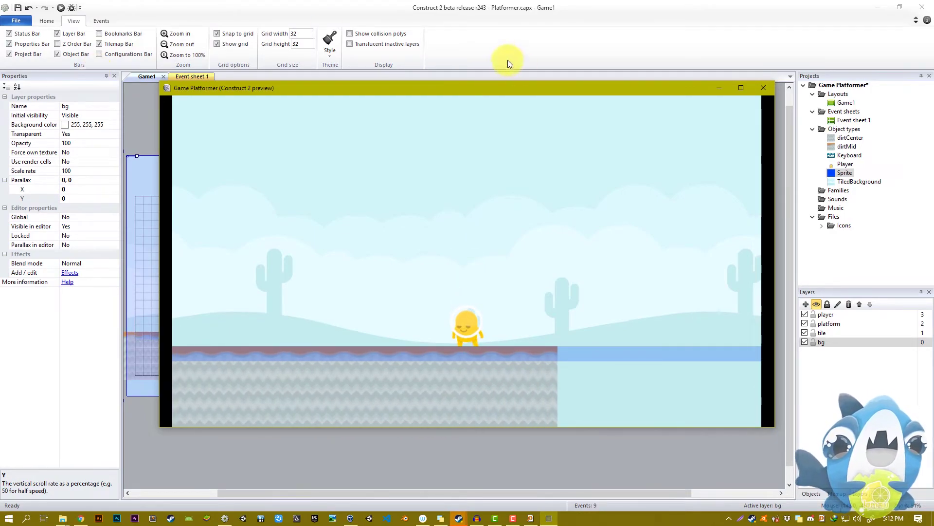
click(764, 87)
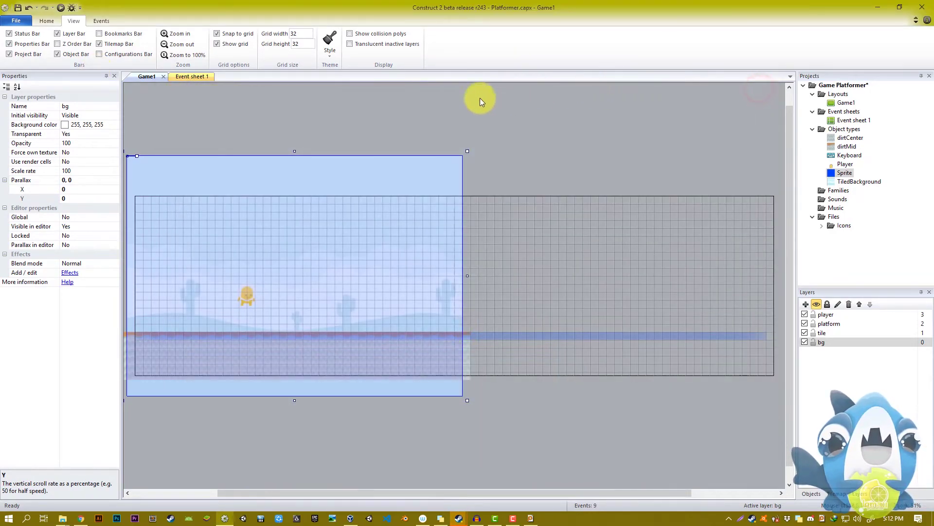
Step: Set the bg layer's X parallax to 10 and test it in the preview by moving the player right and left
click(107, 189)
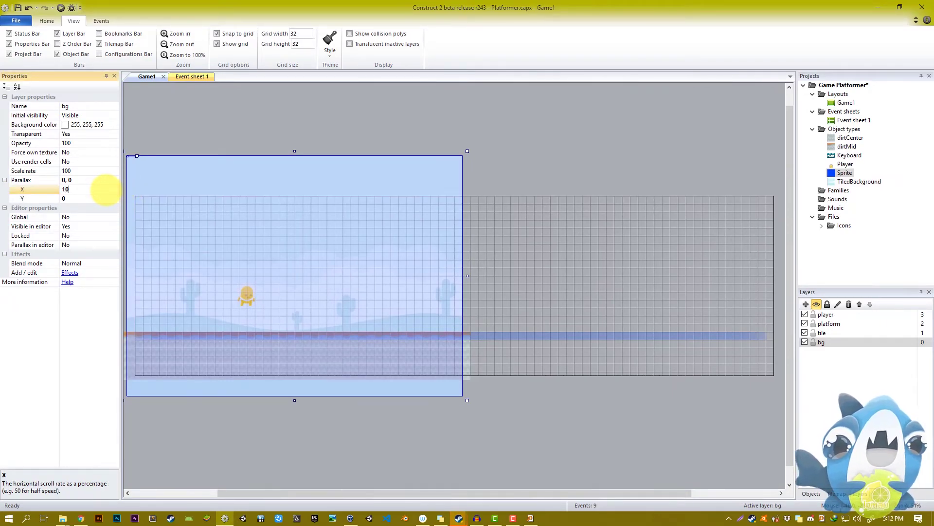
text(10)
click(61, 7)
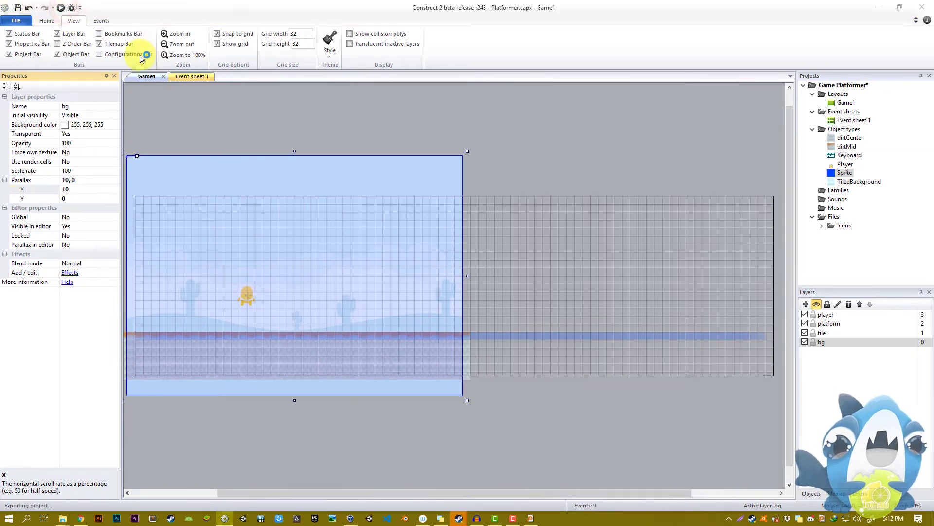
key(Right)
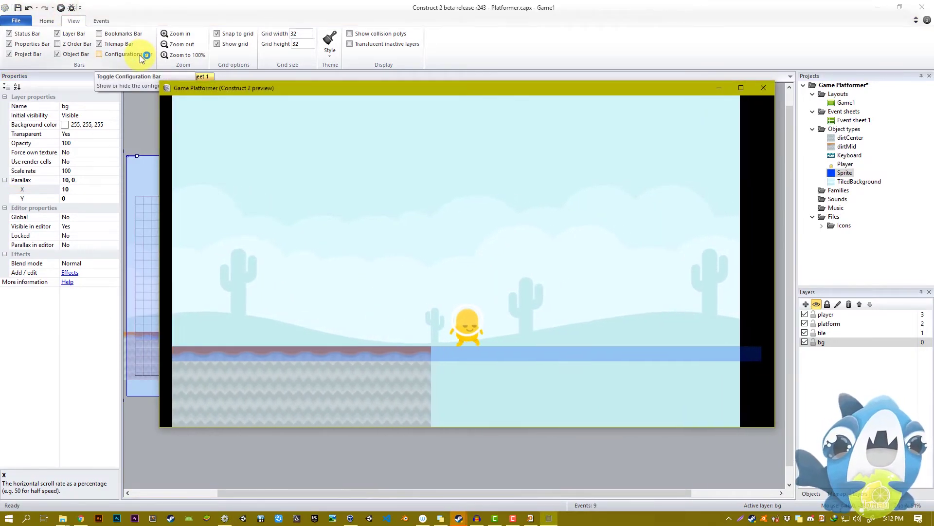
key(Left)
key(Up)
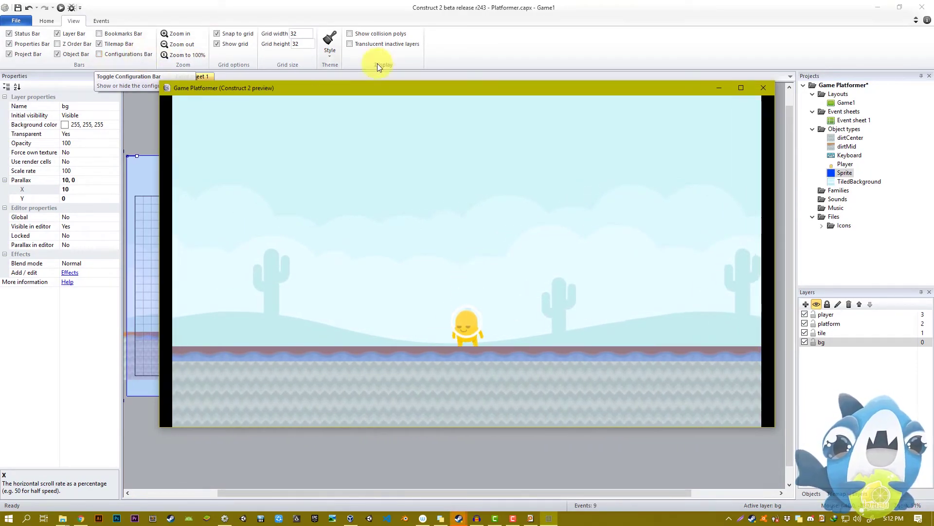
click(764, 88)
Step: Widen the desert tiled background to the right, well beyond the layout's right edge
ctrl+scroll(428, 209, down, 6)
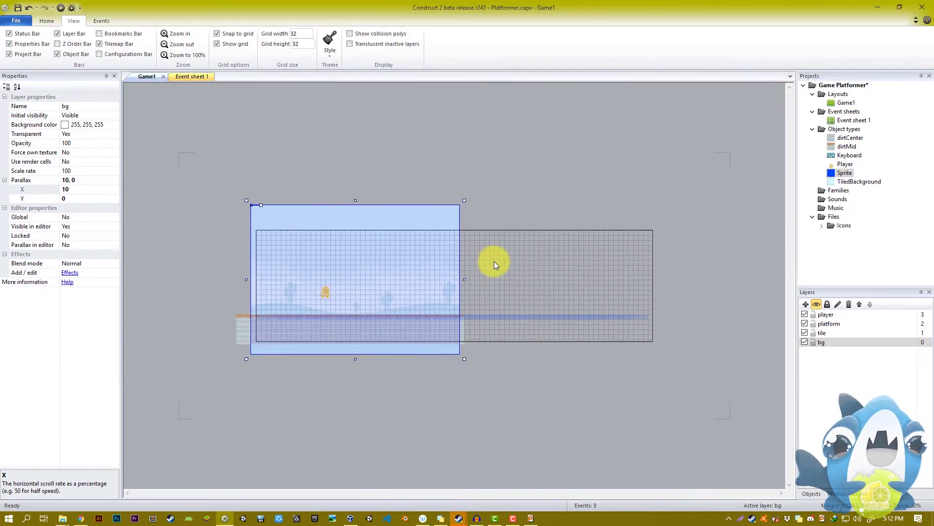
drag(723, 306, 739, 305)
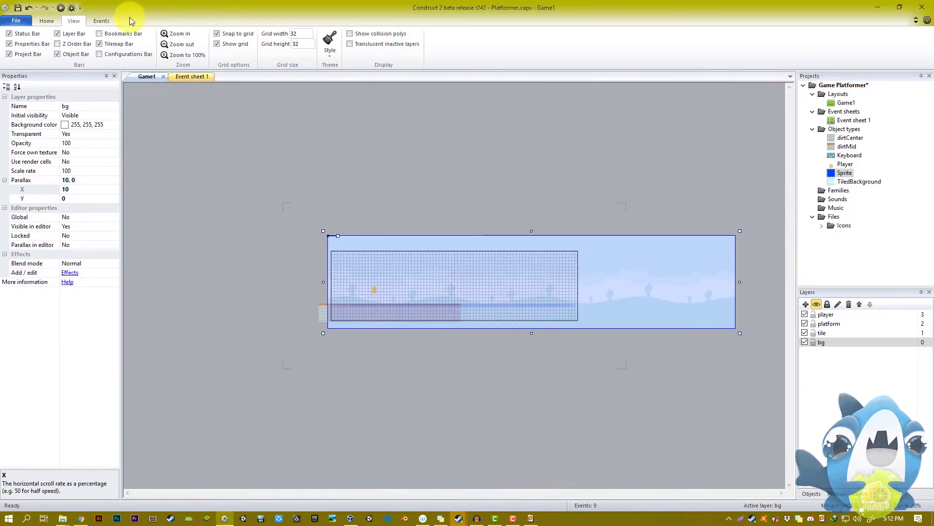
Step: Preview the widened desert background by walking the player right to the layout's end, then back to the left while jumping
click(62, 8)
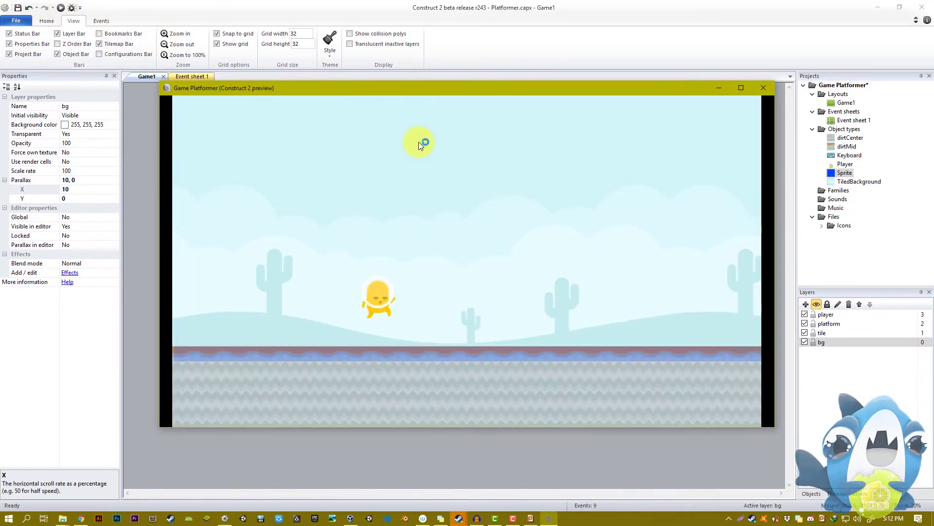
key(Right)
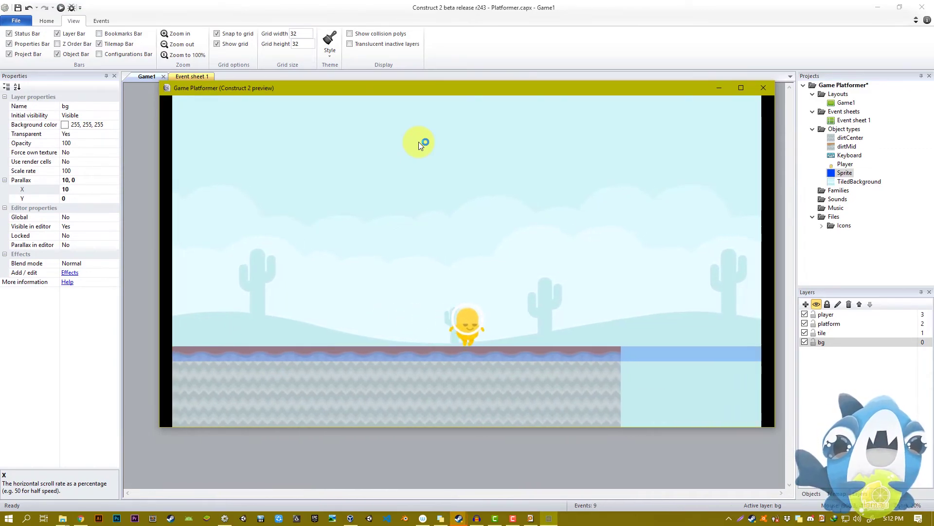
key(Right)
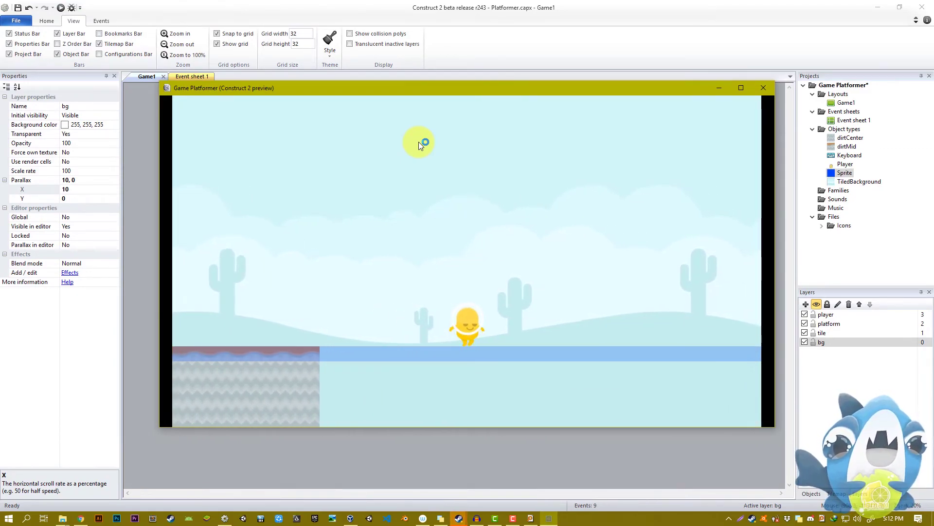
key(Left)
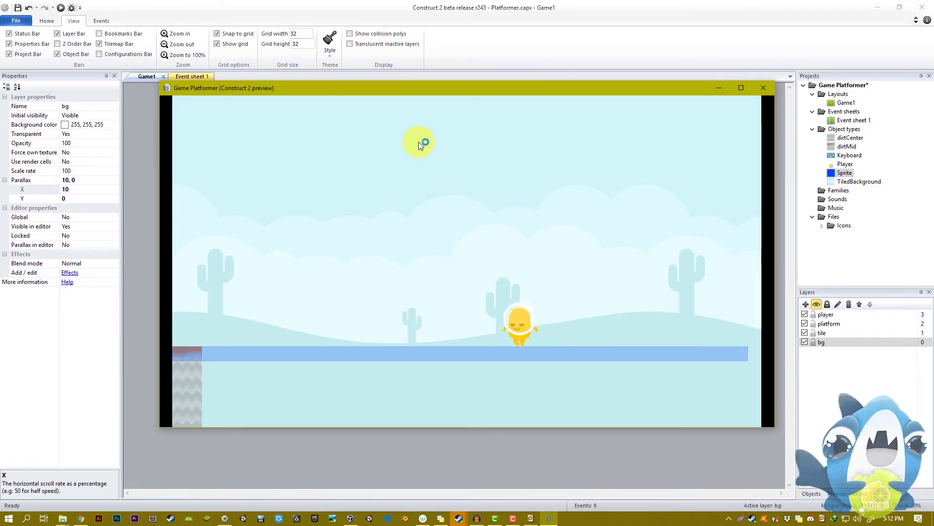
key(Left)
key(Up)
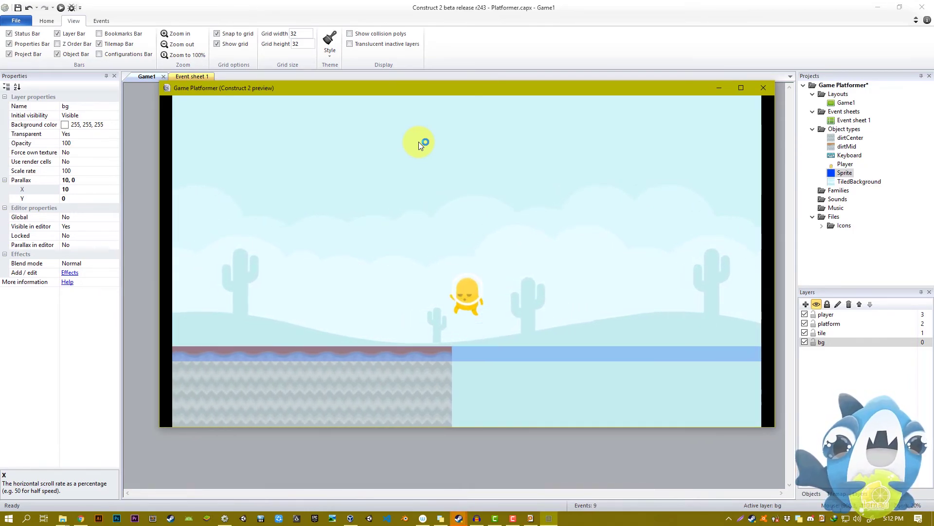
key(Left)
key(Up)
key(Up)
key(Up)
Step: Check the bg layer's parallax in the running preview by moving the player right again with jumps and changing direction several times
key(Right)
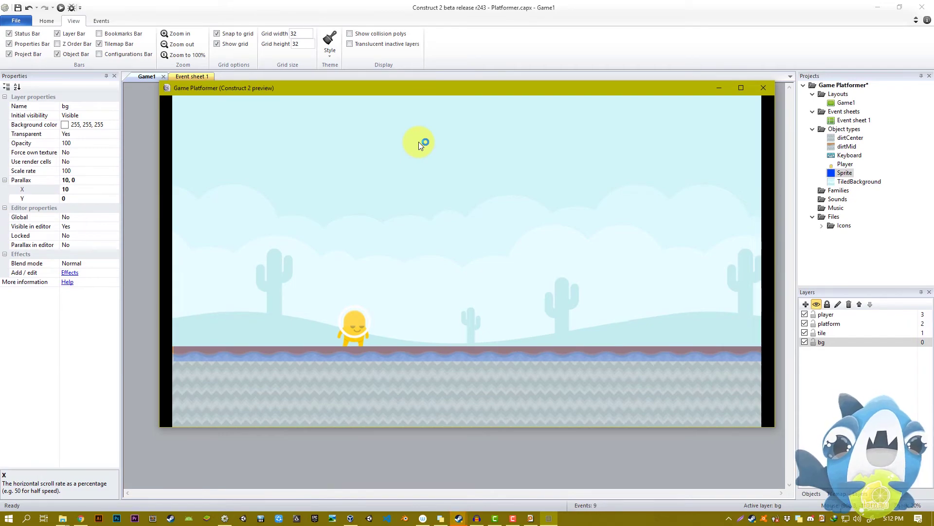
key(Right)
key(Up)
key(Up)
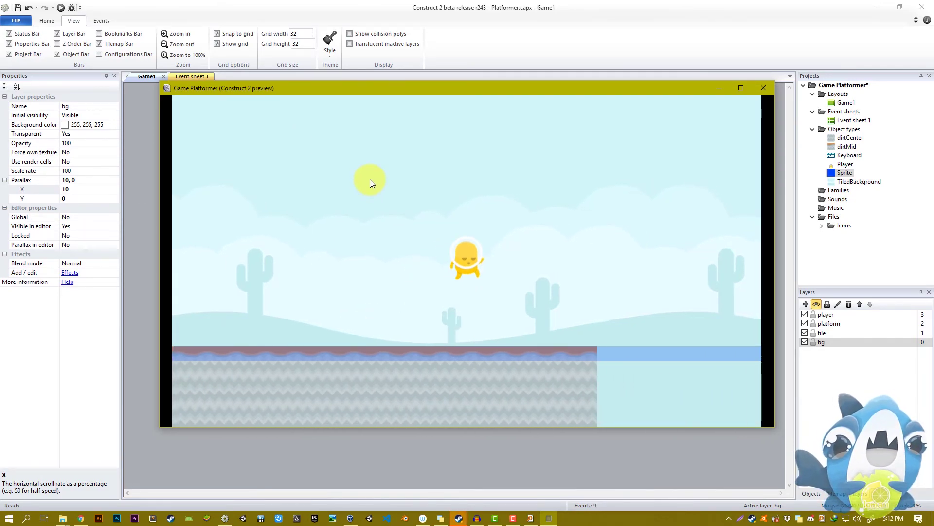
key(Left)
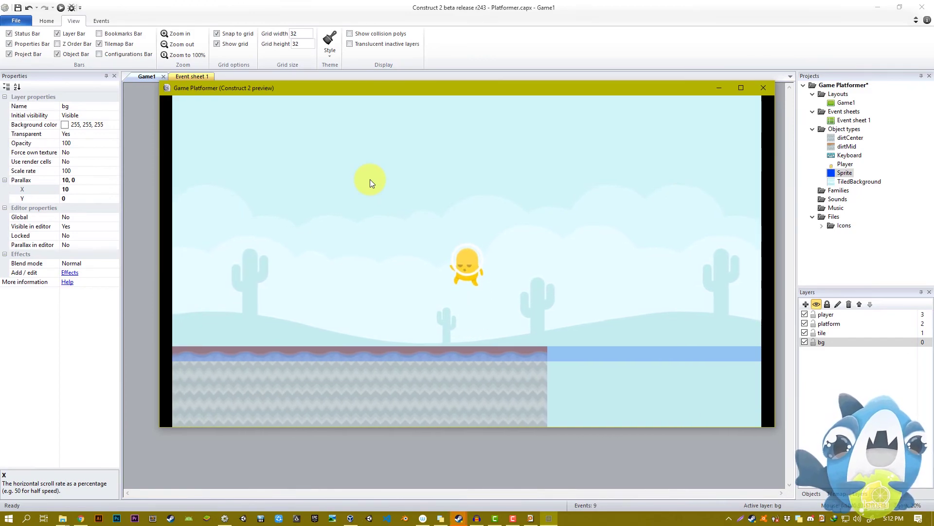
key(Right)
key(Right)
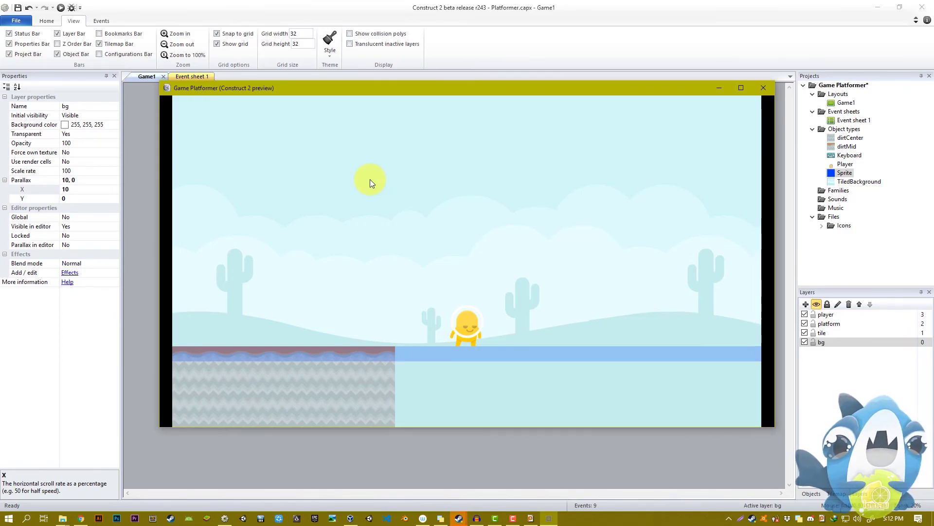
key(Right)
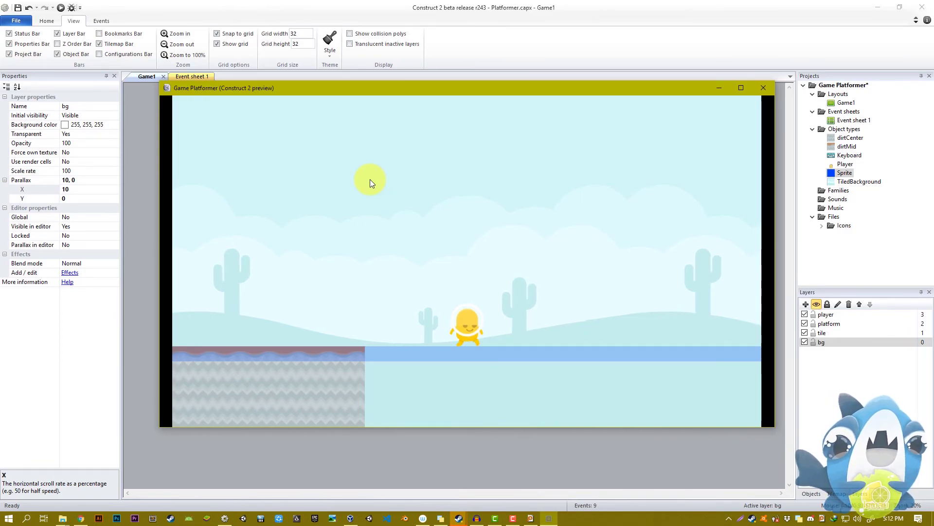
key(Left)
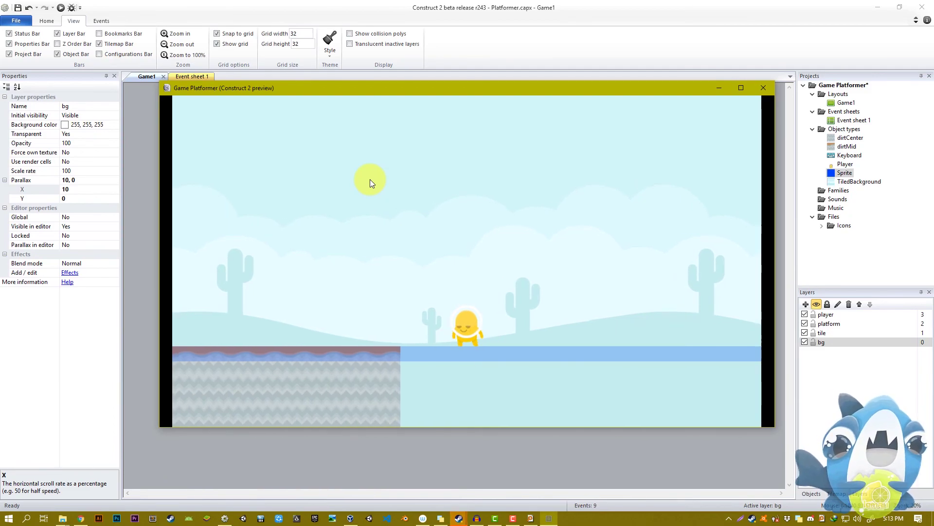